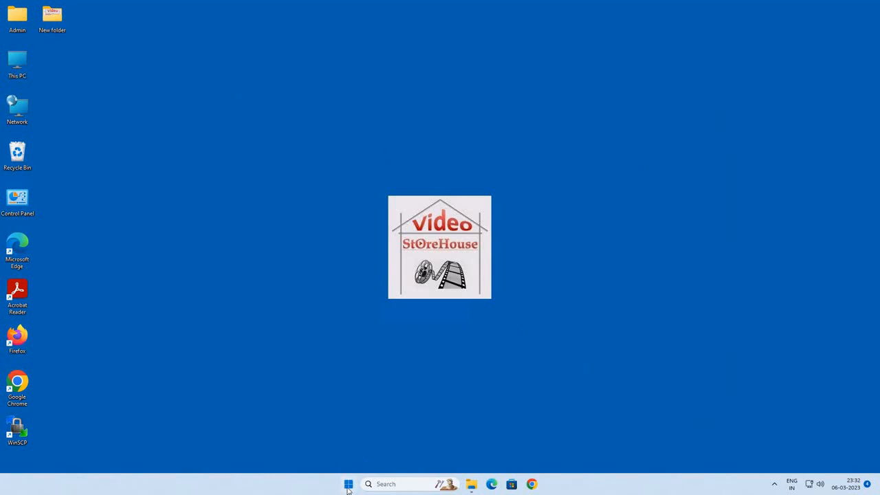
- Open the Windows Features dialog from Programs and Features in Control Panel
{"action": "left_click", "coordinate": [349, 484]}
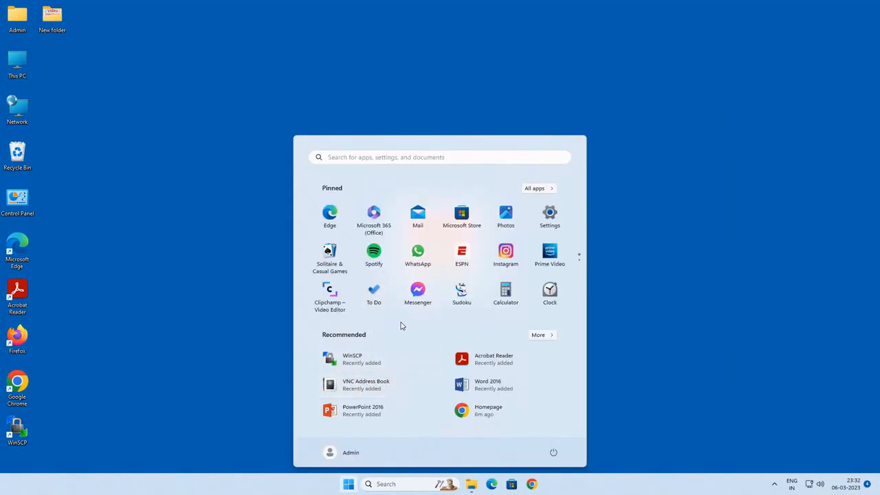
{"action": "type", "text": "contro"}
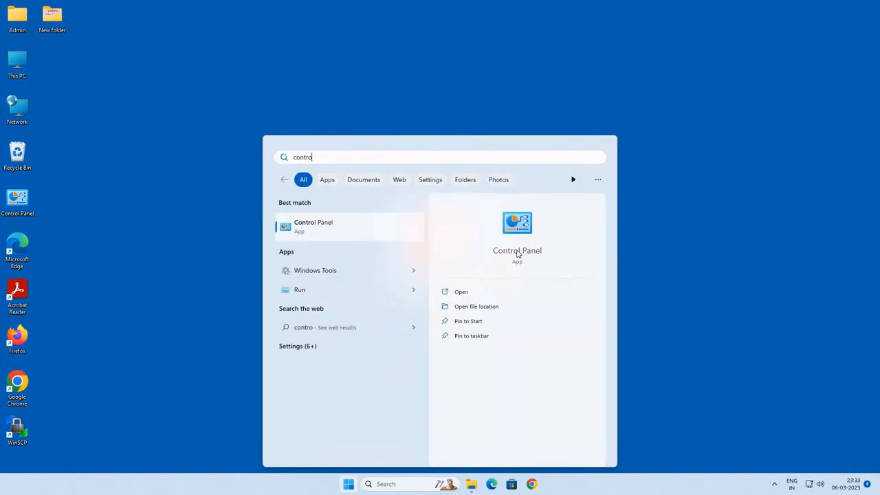
{"action": "left_click", "coordinate": [518, 253]}
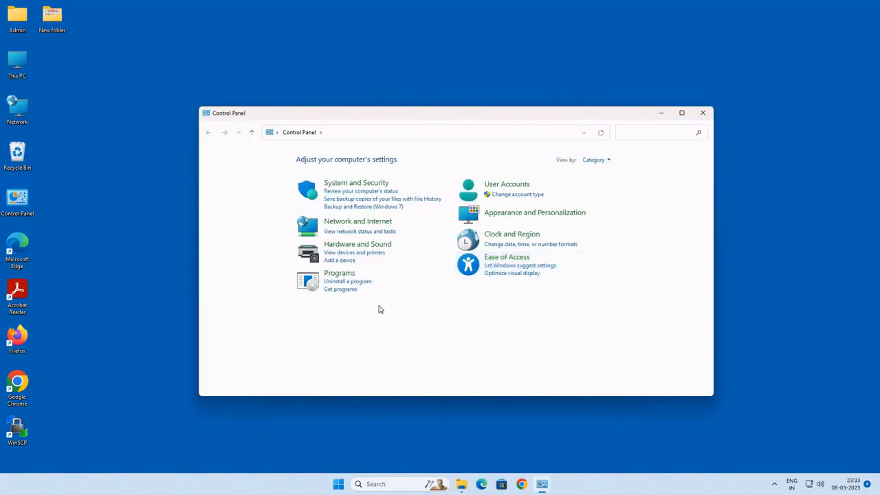
{"action": "left_click", "coordinate": [338, 282]}
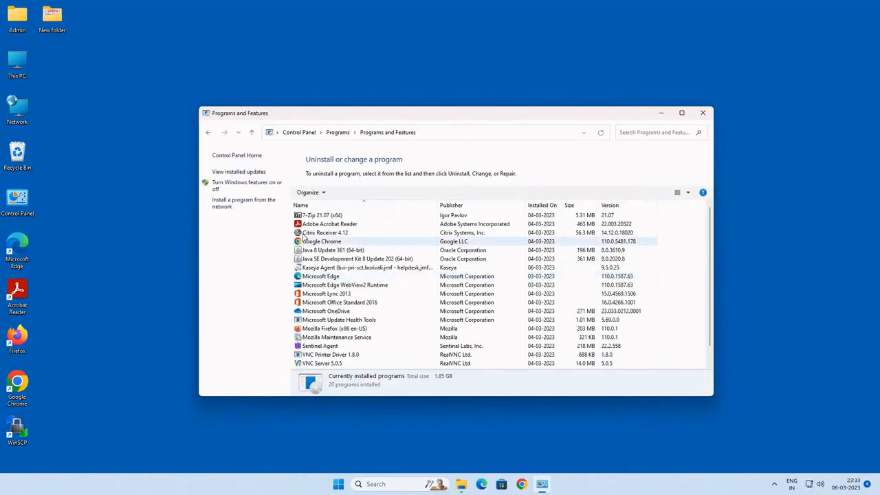
{"action": "left_click", "coordinate": [242, 189]}
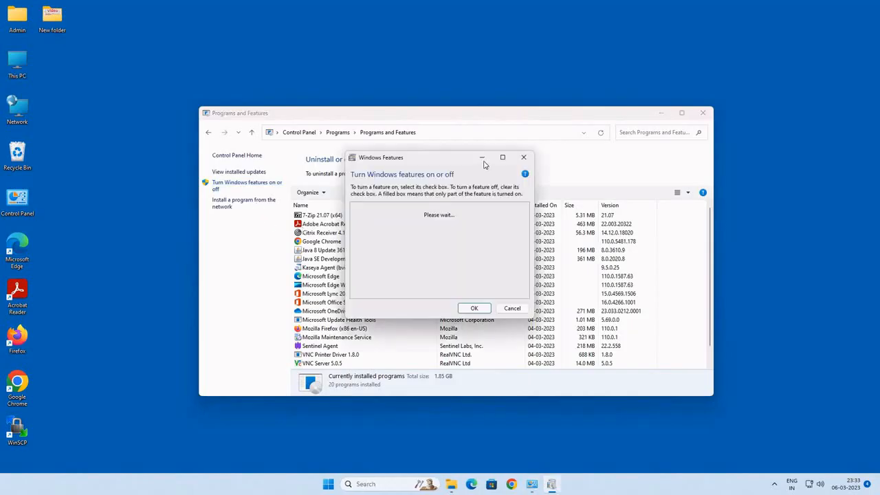
{"action": "left_click_drag", "start_coordinate": [439, 166], "coordinate": [396, 188]}
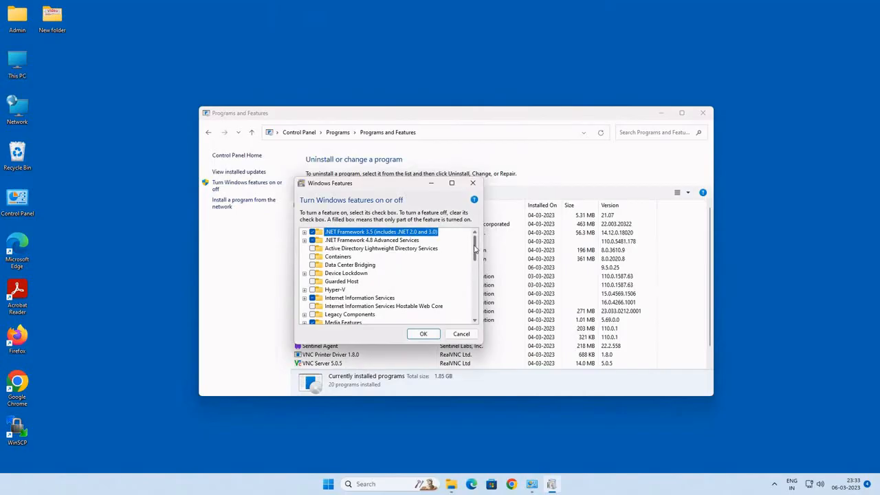
- Expand Internet Information Services and its World Wide Web Services group in the Windows features list
{"action": "left_click_drag", "start_coordinate": [475, 251], "coordinate": [475, 260]}
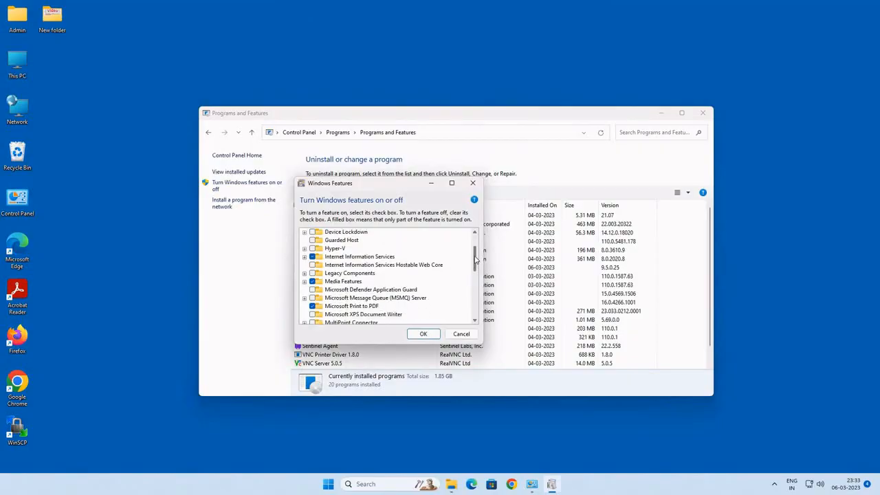
{"action": "left_click", "coordinate": [305, 257]}
{"action": "left_click", "coordinate": [304, 257]}
{"action": "left_click", "coordinate": [304, 257]}
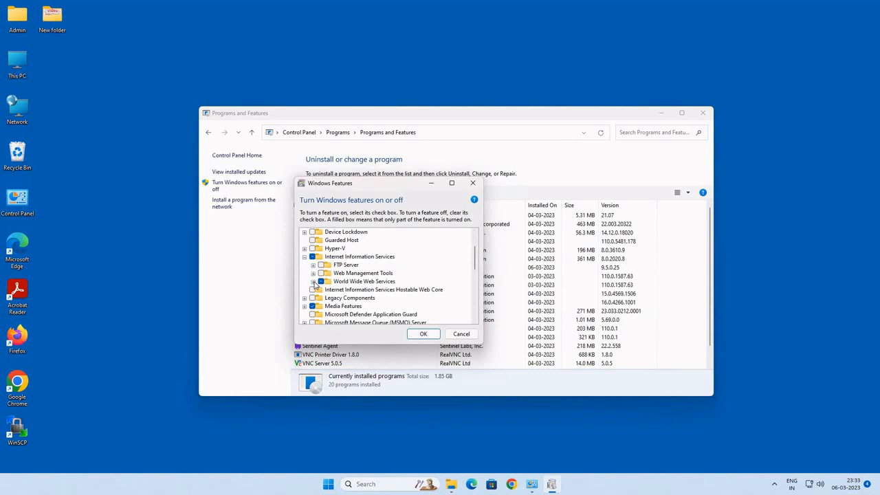
{"action": "left_click", "coordinate": [313, 281]}
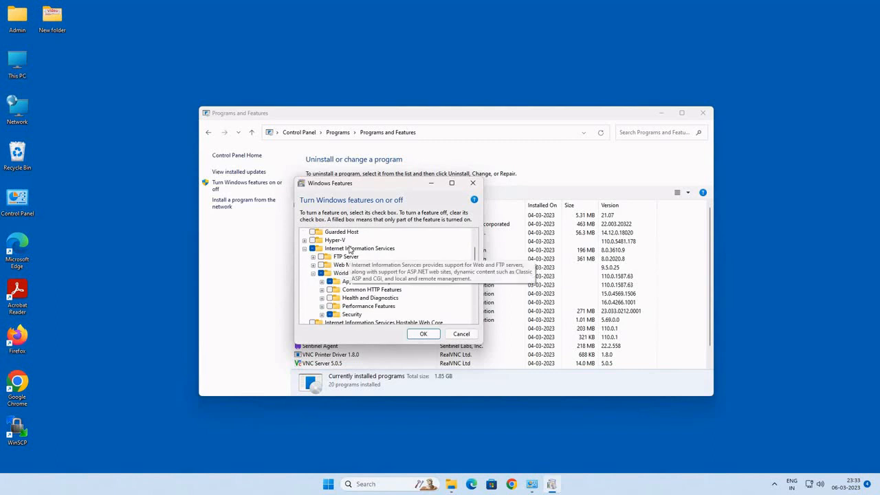
- Enable Web Management Tools with IIS 6 Management Compatibility, IIS Management Console, IIS Management Scripts and Tools, and IIS Management Service
{"action": "left_click", "coordinate": [350, 249]}
{"action": "left_click", "coordinate": [313, 265]}
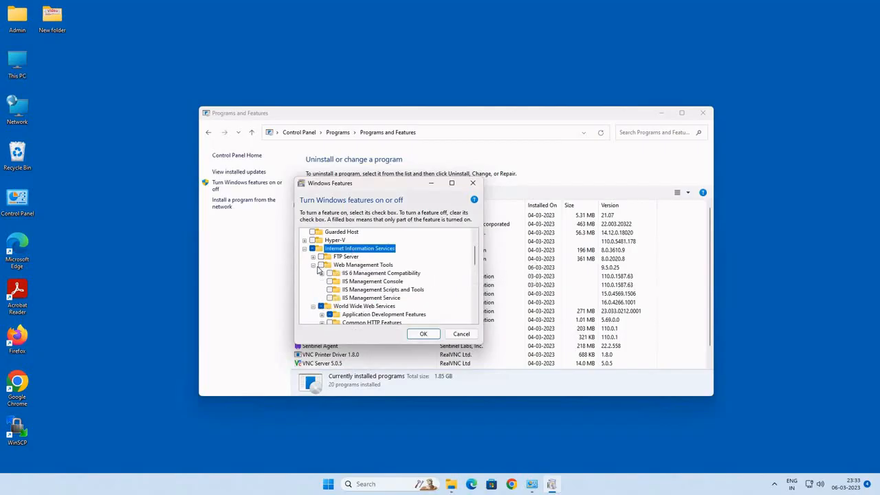
{"action": "left_click", "coordinate": [321, 265]}
{"action": "key", "text": "Down"}
{"action": "key", "text": "Down"}
{"action": "key", "text": "Down"}
{"action": "key", "text": "Down"}
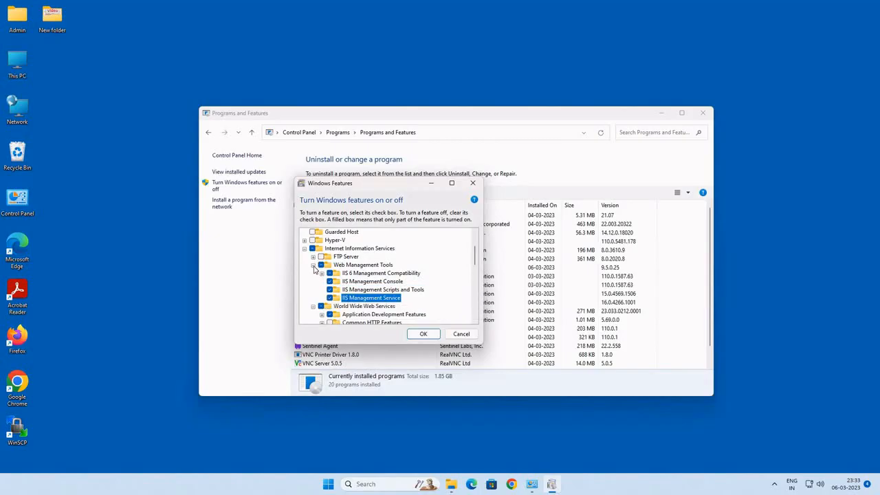
{"action": "left_click", "coordinate": [321, 274]}
{"action": "left_click", "coordinate": [338, 282]}
{"action": "left_click", "coordinate": [338, 290]}
{"action": "left_click", "coordinate": [321, 265]}
{"action": "left_click", "coordinate": [313, 257]}
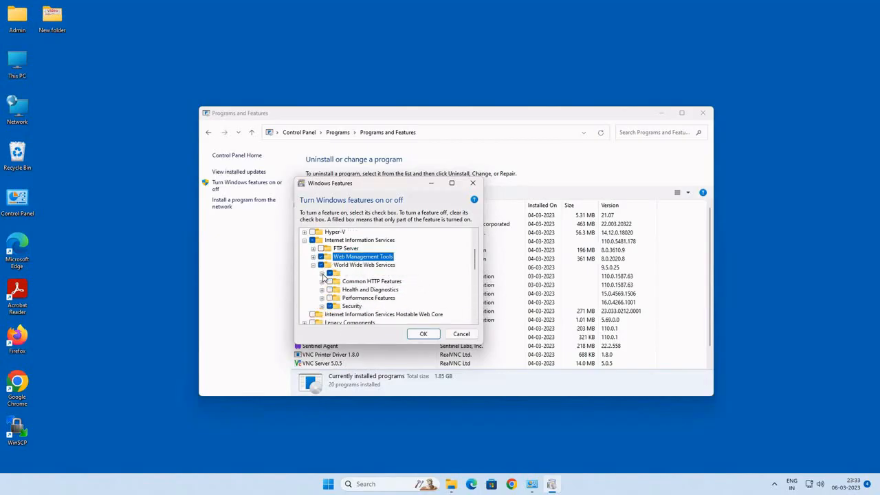
- Enable the Application Development Features, including .NET Extensibility 3.5 and 4.8, Application Initialization, ASP, ASP.NET 3.5 and 4.8, CGI and the ISAPI options
{"action": "left_click", "coordinate": [322, 273]}
{"action": "left_click", "coordinate": [338, 256]}
{"action": "left_click", "coordinate": [339, 264]}
{"action": "left_click", "coordinate": [338, 273]}
{"action": "left_click", "coordinate": [338, 290]}
{"action": "left_click", "coordinate": [338, 315]}
{"action": "scroll", "coordinate": [340, 313], "scroll_direction": "down", "scroll_amount": 1}
{"action": "left_click", "coordinate": [338, 306]}
{"action": "scroll", "coordinate": [338, 302], "scroll_direction": "up", "scroll_amount": 2}
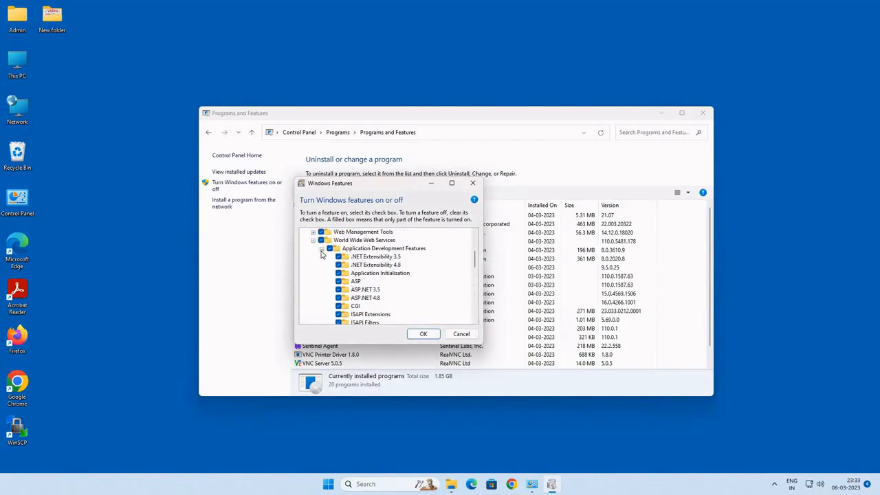
{"action": "left_click", "coordinate": [321, 248]}
- Enable the remaining unchecked options under Common HTTP Features
{"action": "left_click", "coordinate": [322, 257]}
{"action": "left_click", "coordinate": [338, 298]}
{"action": "left_click", "coordinate": [339, 306]}
{"action": "left_click", "coordinate": [321, 256]}
- Enable Custom Logging, Logging Tools, ODBC Logging, Request Monitor and Tracing under Health and Diagnostics
{"action": "left_click", "coordinate": [322, 265]}
{"action": "left_click", "coordinate": [338, 273]}
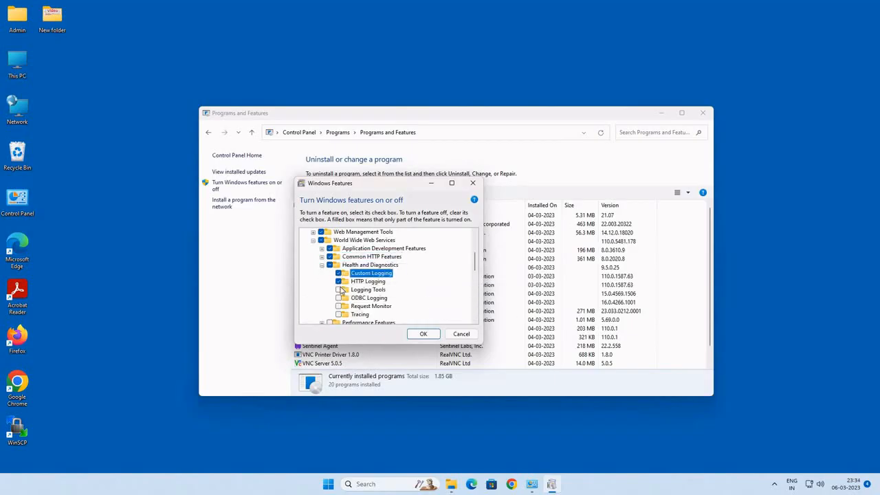
{"action": "left_click", "coordinate": [338, 289]}
{"action": "left_click", "coordinate": [338, 298]}
{"action": "left_click", "coordinate": [339, 306]}
{"action": "left_click", "coordinate": [339, 314]}
{"action": "left_click", "coordinate": [322, 265]}
- Enable the unchecked option under Performance Features
{"action": "left_click", "coordinate": [321, 273]}
{"action": "left_click", "coordinate": [338, 282]}
{"action": "left_click", "coordinate": [321, 274]}
- Enable the unchecked Security options, including Basic, Digest and both Client Certificate Mapping Authentication types and Centralized SSL Certificate Support
{"action": "left_click", "coordinate": [322, 282]}
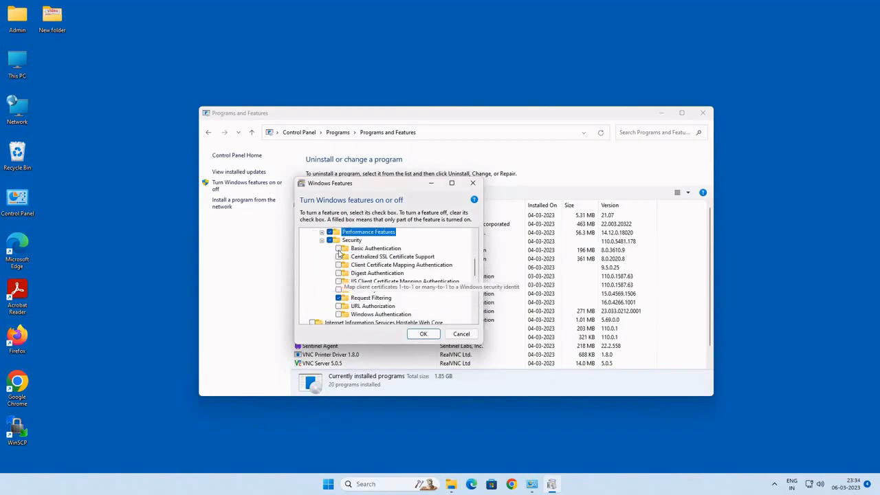
{"action": "left_click", "coordinate": [339, 248]}
{"action": "left_click", "coordinate": [338, 256]}
{"action": "left_click", "coordinate": [338, 265]}
{"action": "left_click", "coordinate": [338, 273]}
{"action": "left_click", "coordinate": [338, 282]}
{"action": "left_click", "coordinate": [339, 289]}
{"action": "scroll", "coordinate": [351, 247], "scroll_direction": "up", "scroll_amount": 3}
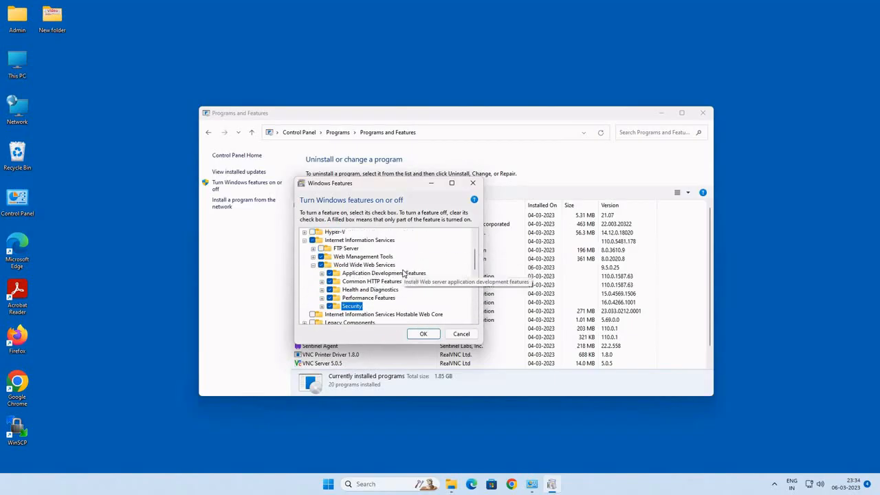
- Apply the Windows feature changes and close the Programs and Features and Windows Features windows
{"action": "left_click", "coordinate": [426, 334]}
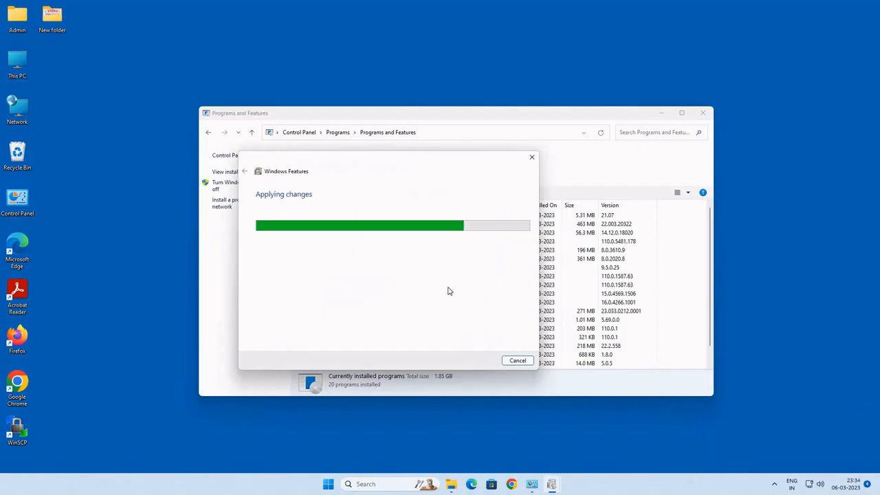
{"action": "left_click", "coordinate": [703, 113]}
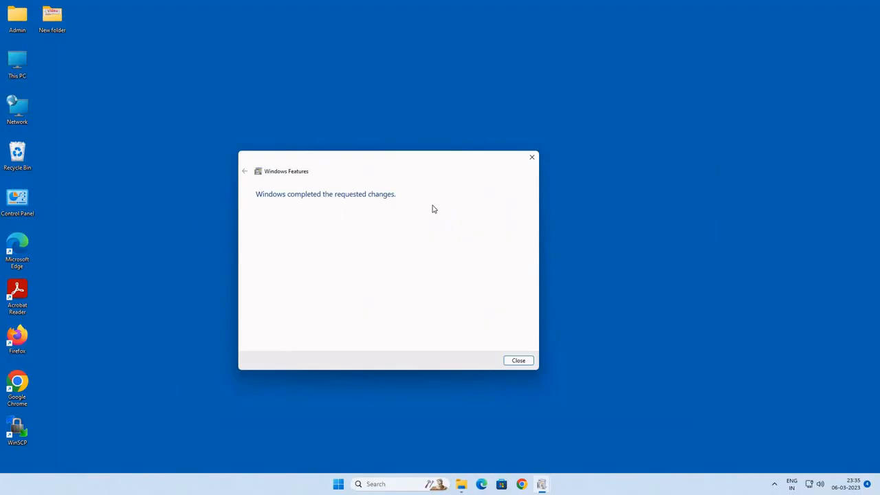
{"action": "left_click", "coordinate": [517, 361]}
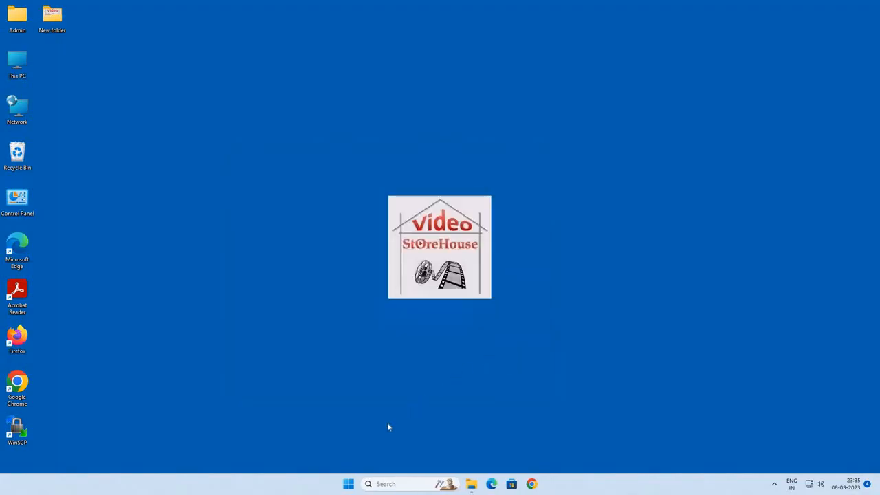
- Search for iis, open Internet Information Services (IIS) Manager and move its window toward the middle of the desktop
{"action": "left_click", "coordinate": [348, 484]}
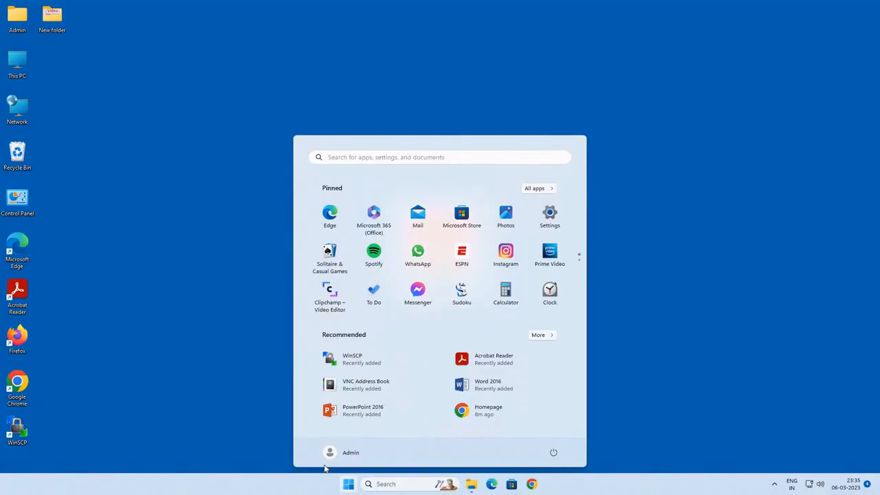
{"action": "type", "text": "iis"}
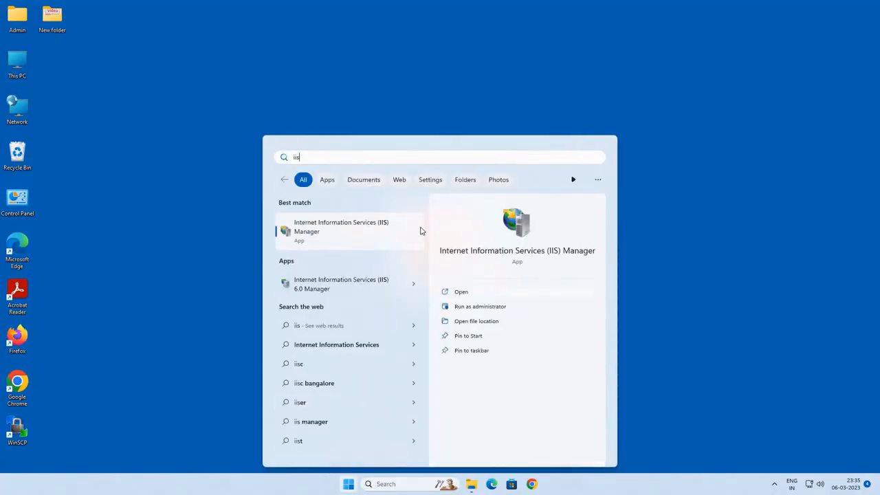
{"action": "left_click", "coordinate": [310, 234]}
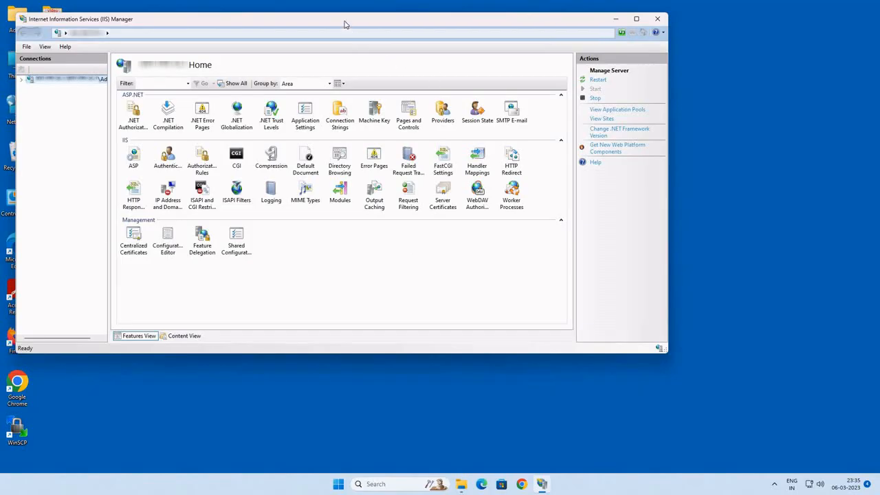
{"action": "left_click_drag", "start_coordinate": [347, 23], "coordinate": [445, 57]}
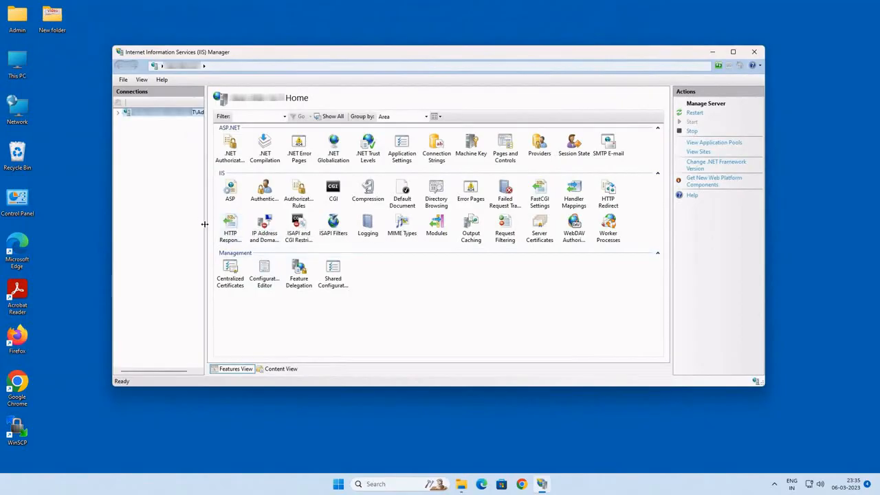
- Expand the server's Sites folder and open the Default Web Site's home page in IIS Manager
{"action": "left_click", "coordinate": [118, 114]}
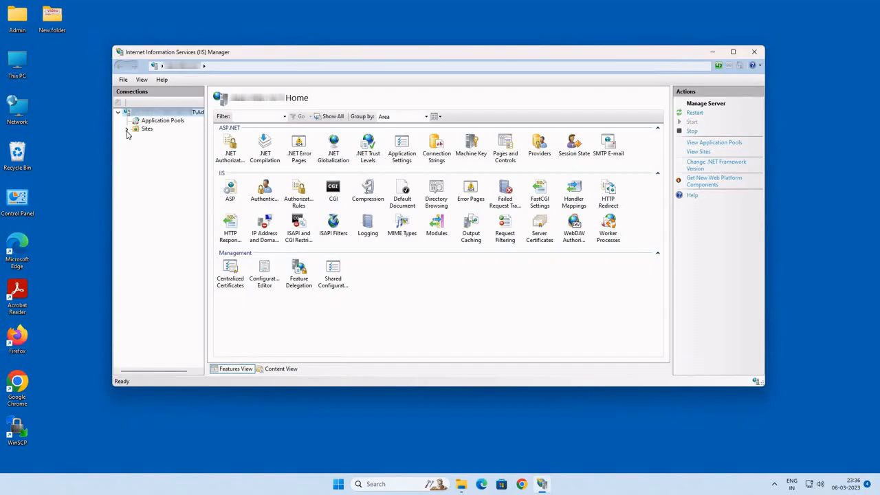
{"action": "left_click", "coordinate": [126, 129]}
{"action": "left_click", "coordinate": [136, 137]}
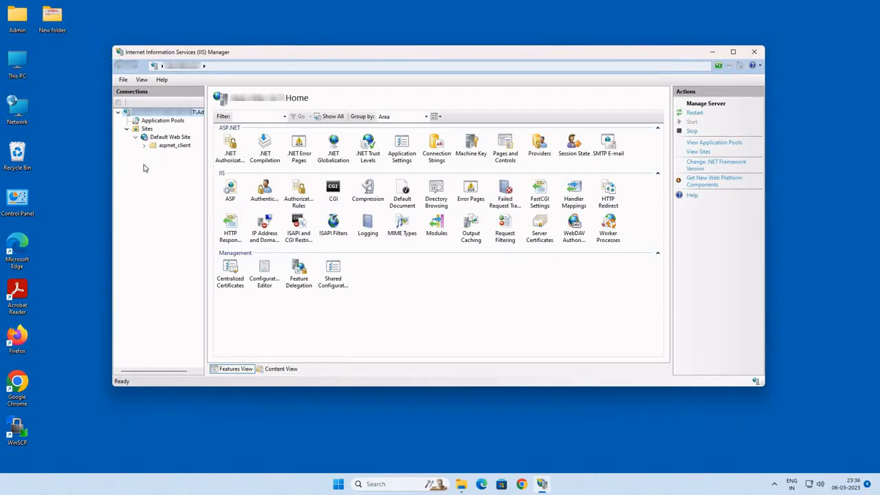
{"action": "left_click", "coordinate": [163, 139]}
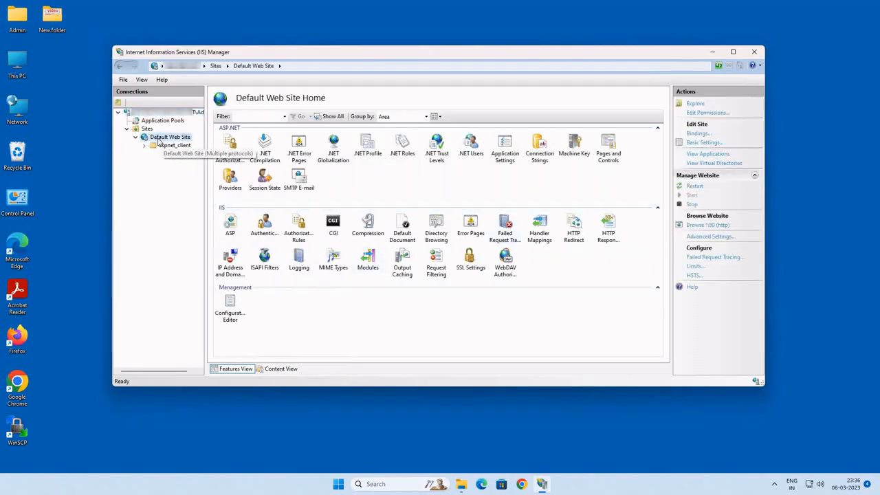
- Browse the Default Web Site with Google Chrome set to always open http links, and close the browser after viewing the page
{"action": "right_click", "coordinate": [159, 142]}
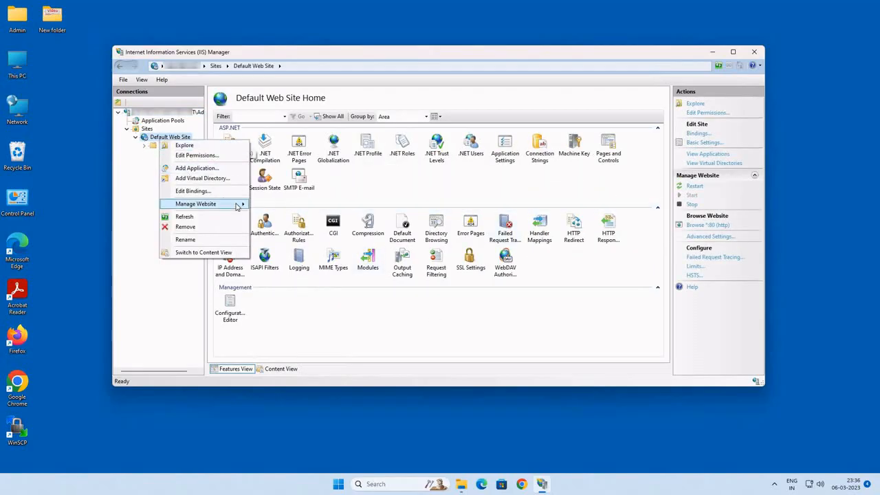
{"action": "mouse_move", "coordinate": [237, 204]}
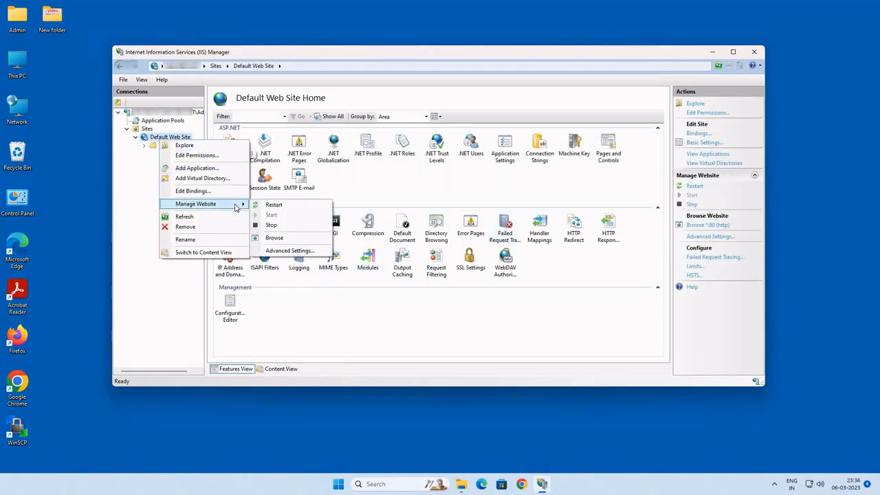
{"action": "left_click", "coordinate": [278, 237]}
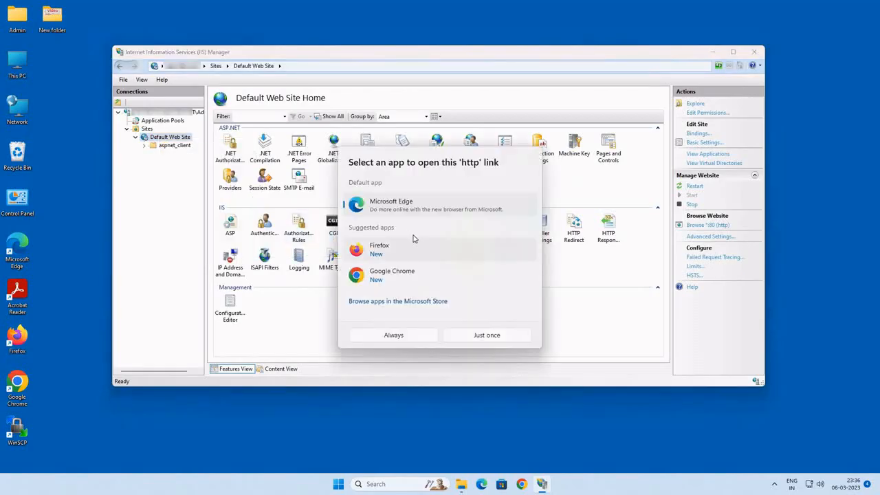
{"action": "left_click", "coordinate": [382, 274]}
{"action": "left_click", "coordinate": [395, 337]}
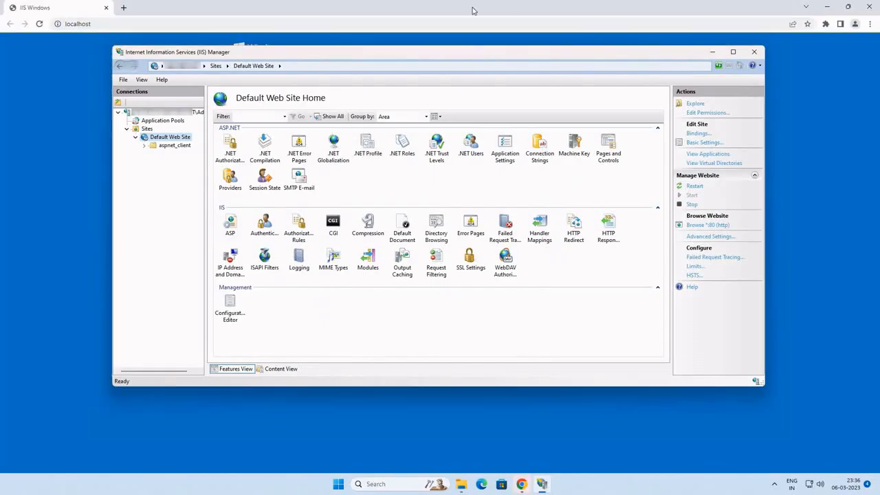
{"action": "left_click", "coordinate": [473, 10]}
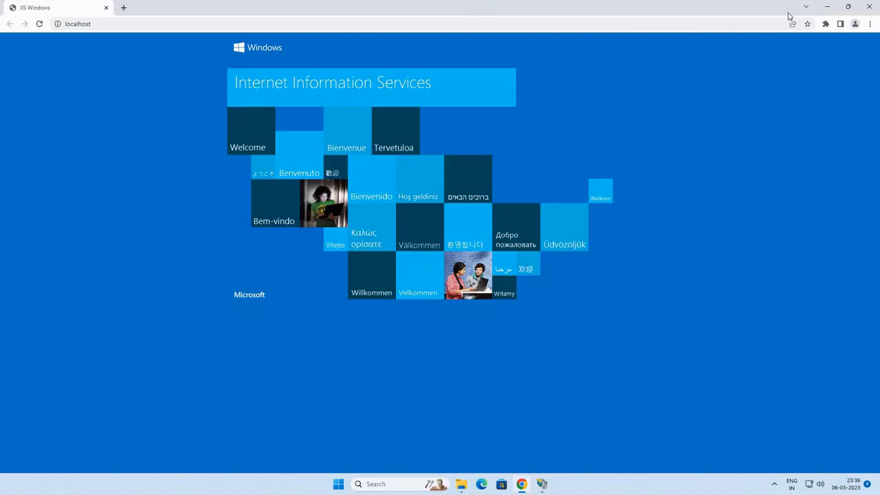
{"action": "left_click", "coordinate": [870, 7]}
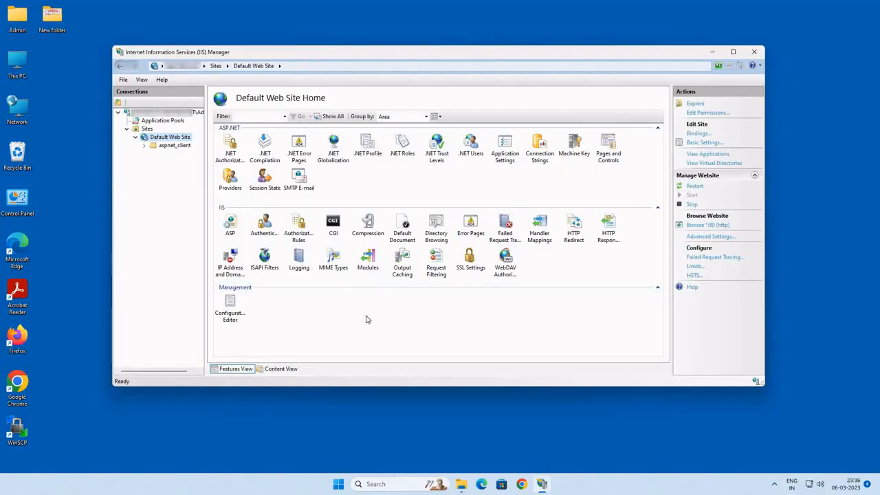
- Start adding a website under the Sites folder and name the site testwebsite.com
{"action": "left_click", "coordinate": [136, 138]}
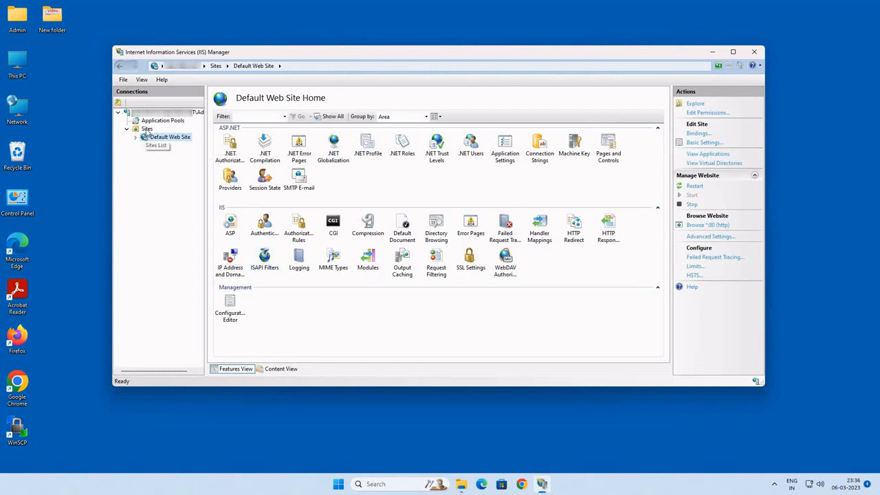
{"action": "left_click", "coordinate": [146, 130]}
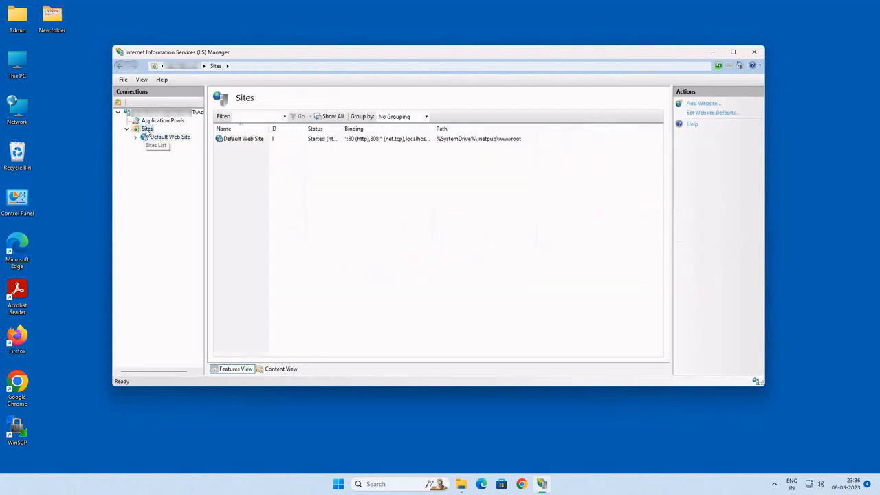
{"action": "right_click", "coordinate": [146, 130]}
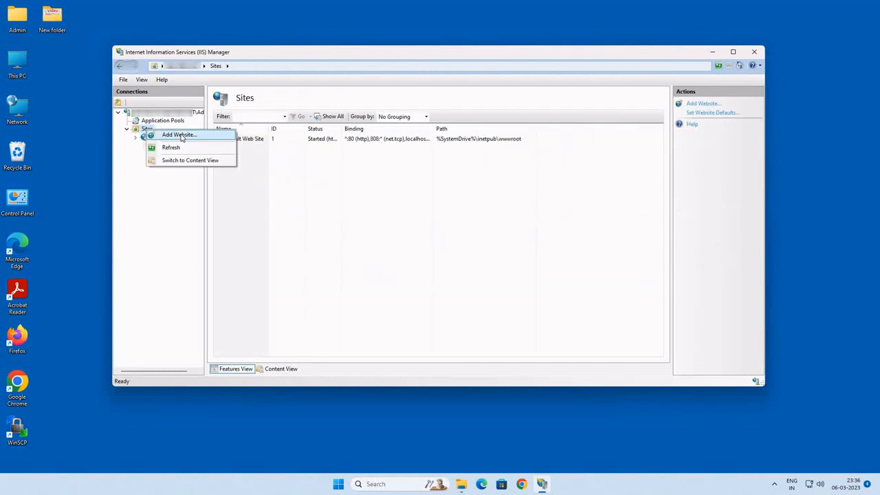
{"action": "left_click", "coordinate": [179, 135]}
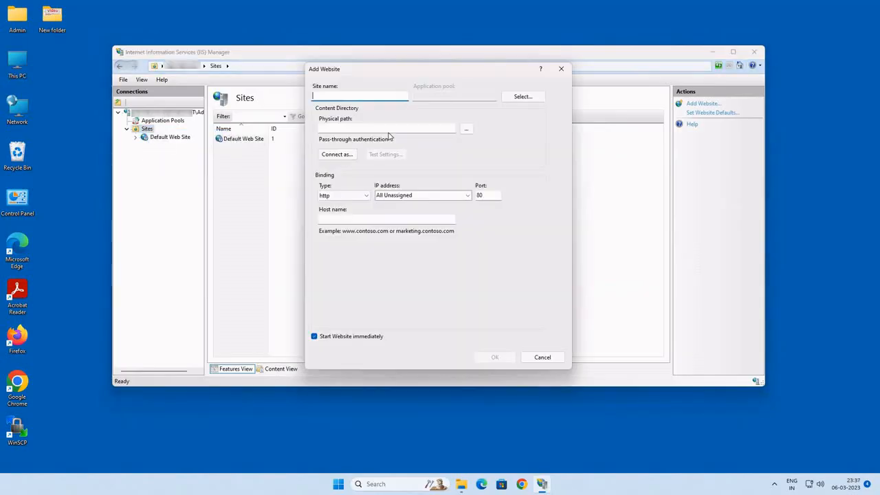
{"action": "type", "text": "testwebsite.com"}
- Set the physical path to the Website folder on New Volume (D:), viewing that folder in File Explorer before confirming the choice
{"action": "left_click", "coordinate": [407, 129]}
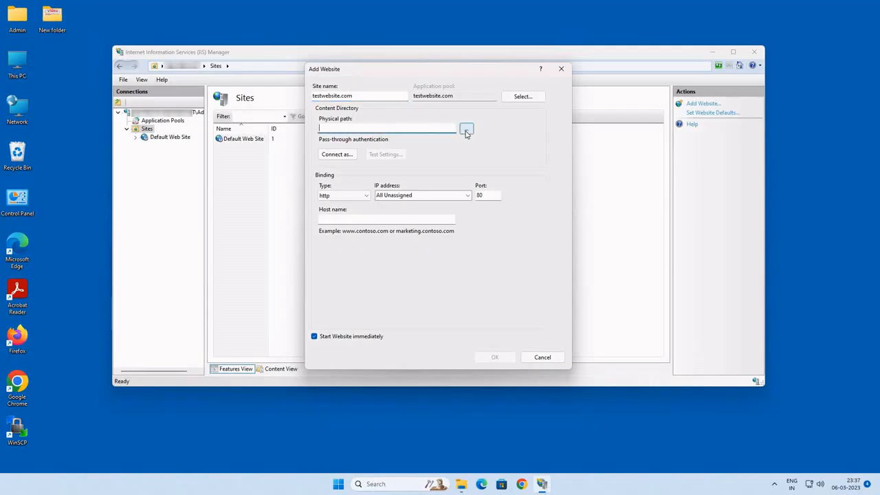
{"action": "left_click", "coordinate": [466, 130]}
{"action": "scroll", "coordinate": [507, 273], "scroll_direction": "down", "scroll_amount": 2}
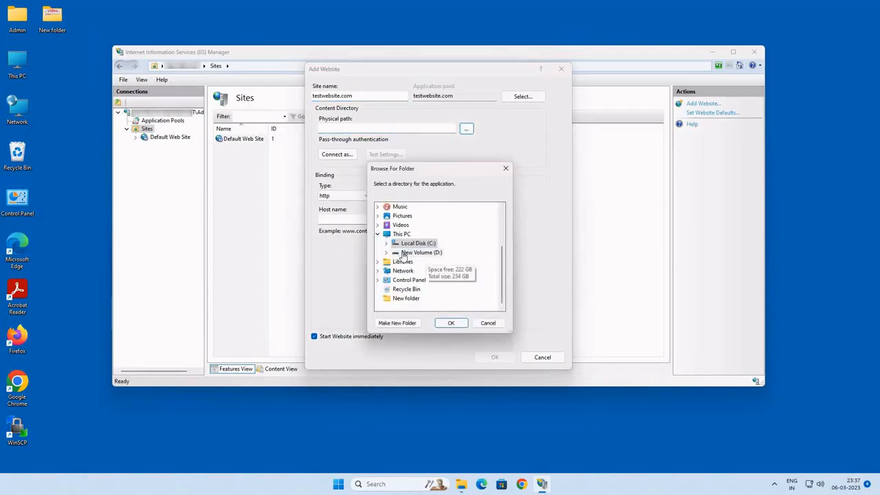
{"action": "left_click", "coordinate": [386, 253]}
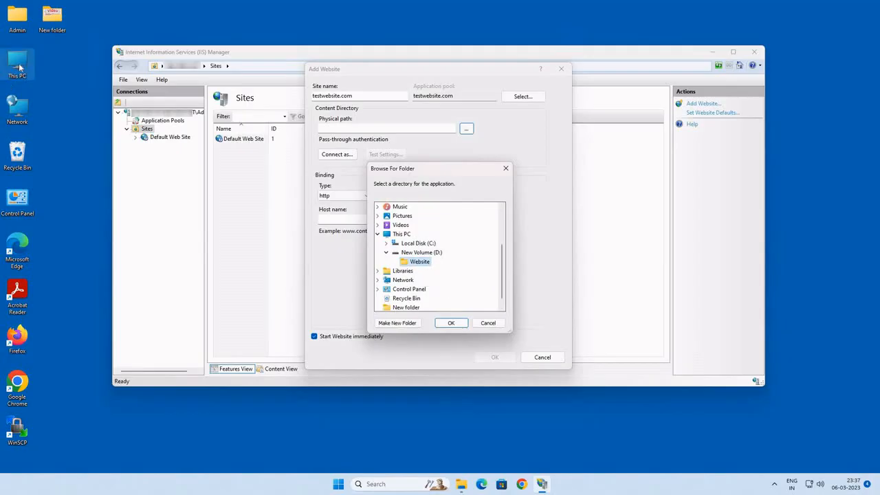
{"action": "double_click", "coordinate": [18, 66]}
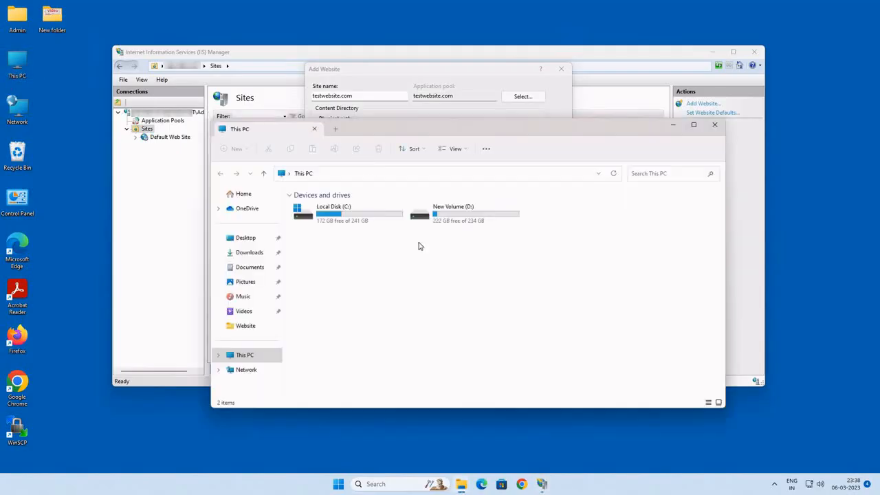
{"action": "double_click", "coordinate": [479, 230]}
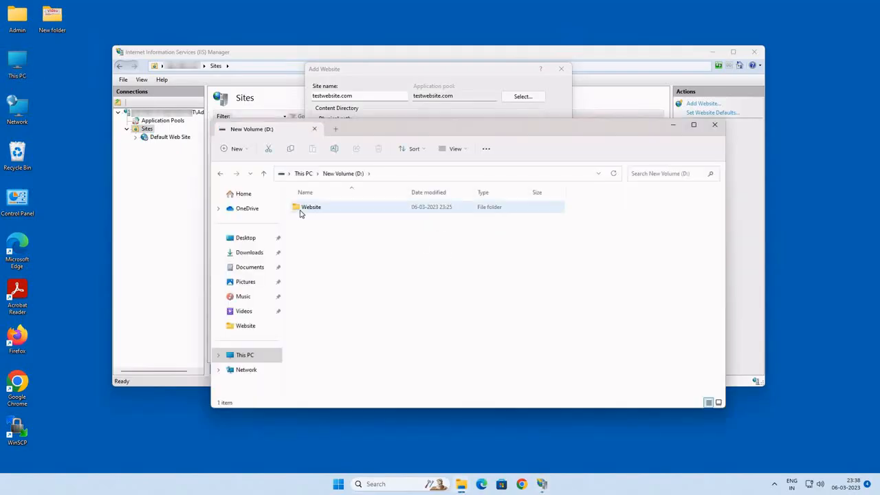
{"action": "double_click", "coordinate": [302, 208]}
{"action": "left_click", "coordinate": [309, 212]}
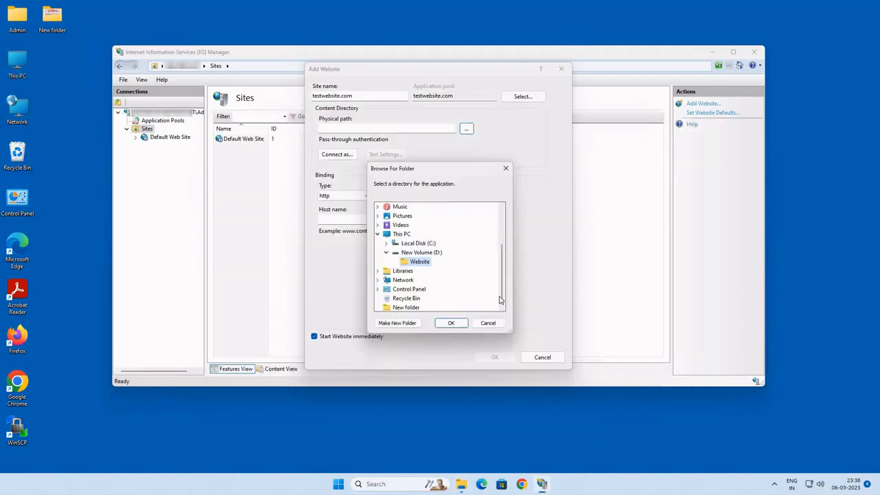
{"action": "left_click", "coordinate": [452, 323]}
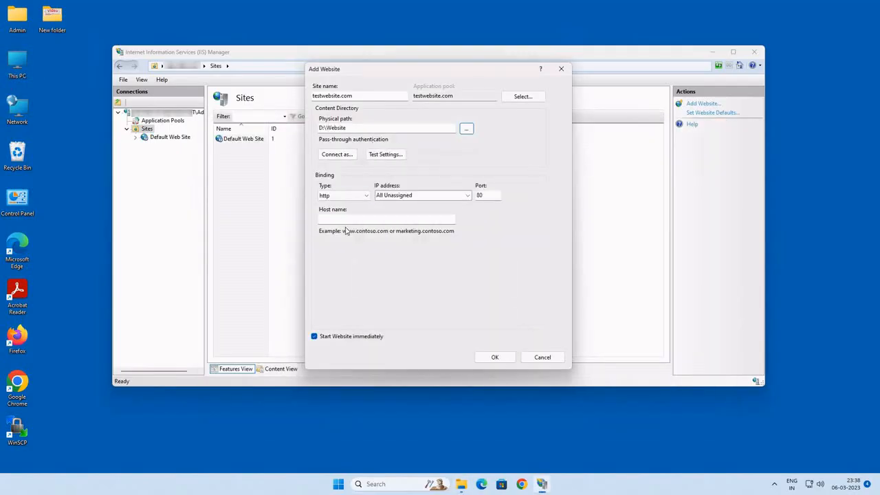
- Set the host name to testwebsite.com and create the website
{"action": "left_click", "coordinate": [338, 220]}
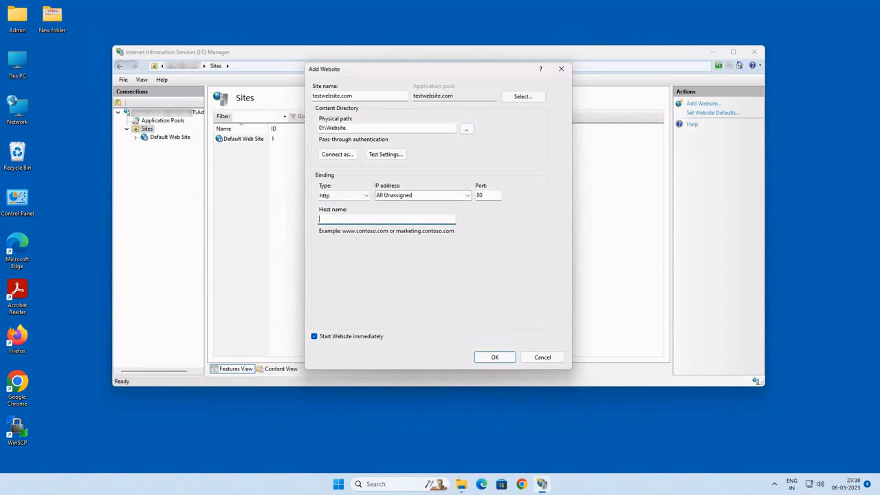
{"action": "type", "text": "testwebsite.com"}
{"action": "left_click", "coordinate": [495, 358]}
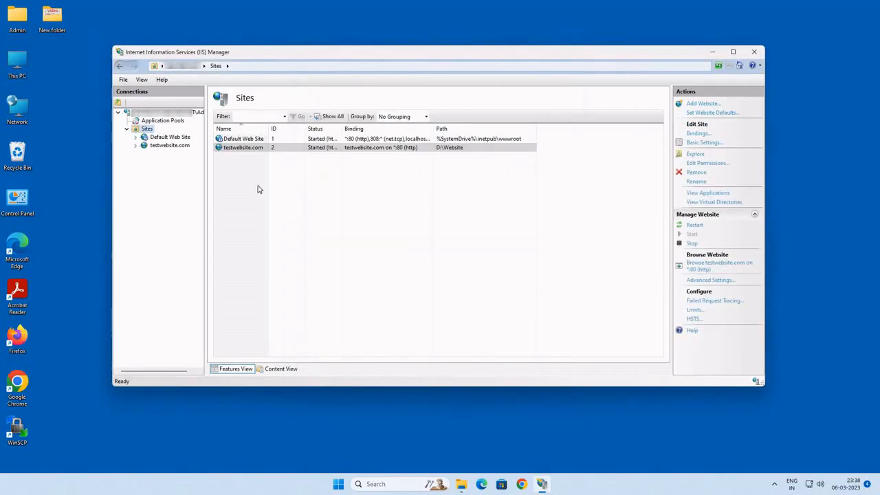
- Browse the new testwebsite.com site on port 80 and close the browser after viewing the page
{"action": "left_click", "coordinate": [154, 148]}
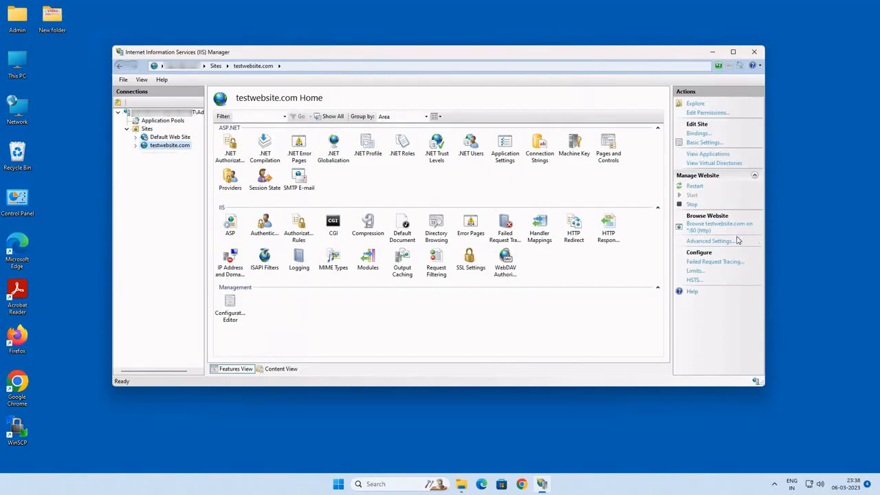
{"action": "left_click", "coordinate": [698, 230]}
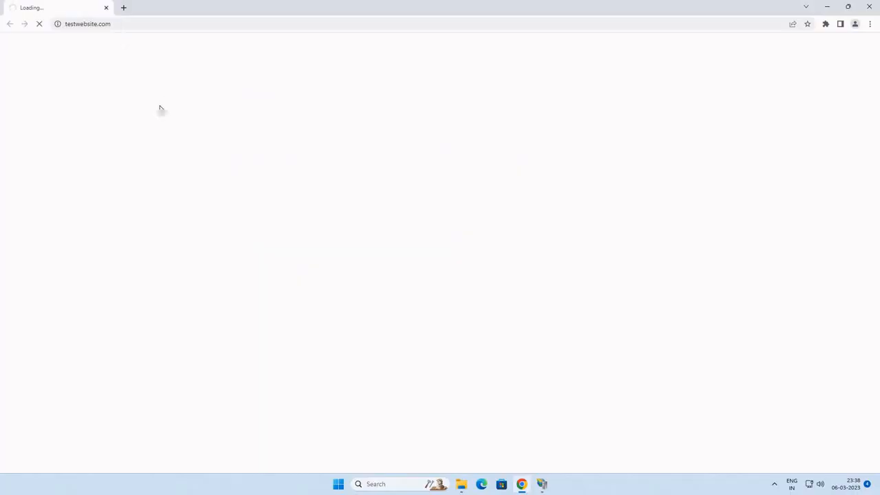
{"action": "left_click", "coordinate": [107, 8]}
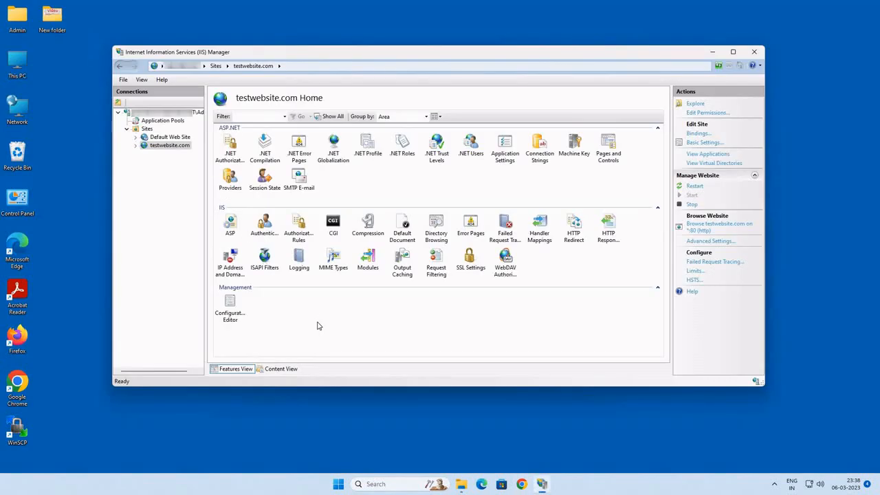
- Search for notepad and run Notepad as administrator, allowing it to make changes
{"action": "left_click", "coordinate": [337, 484]}
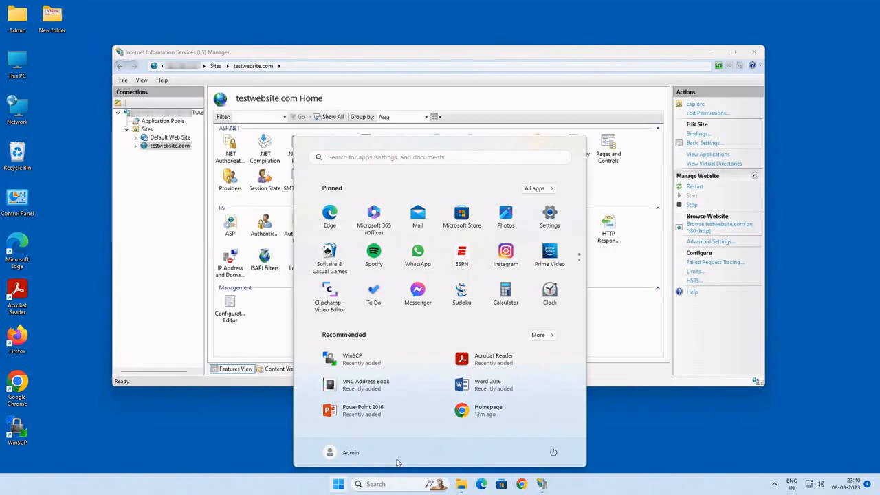
{"action": "type", "text": "notepad"}
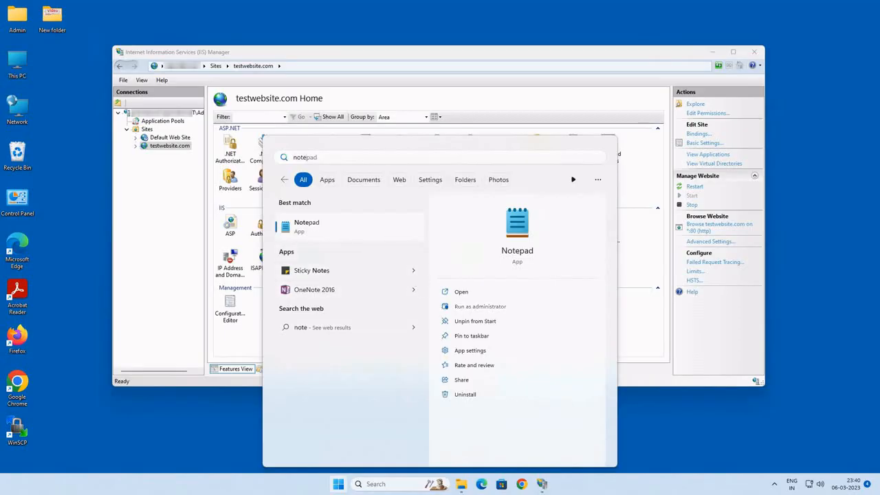
{"action": "left_click", "coordinate": [479, 306]}
{"action": "left_click", "coordinate": [413, 320]}
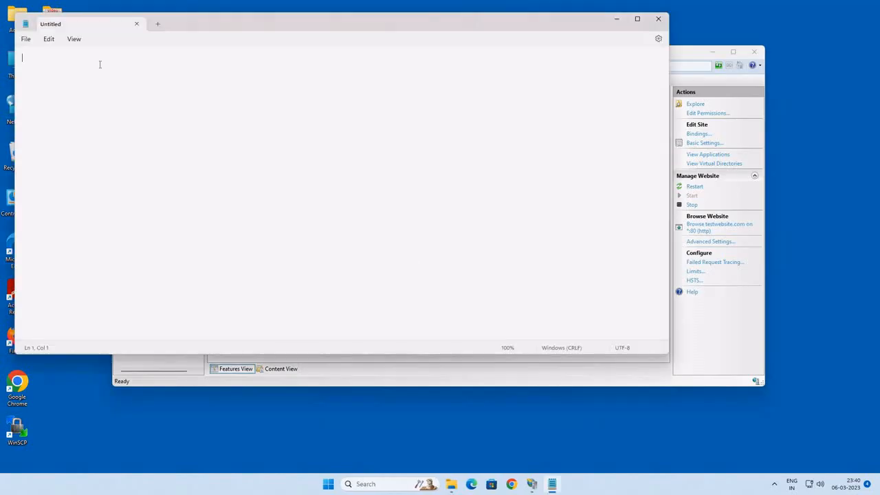
- Start opening a file in Notepad and browse to the folder C:\Windows\System32\drivers\etc
{"action": "left_click", "coordinate": [25, 39]}
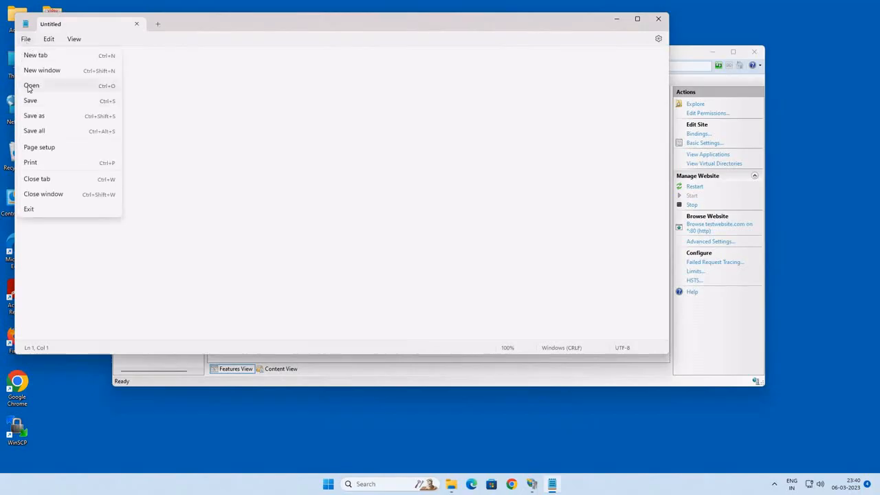
{"action": "left_click", "coordinate": [32, 85]}
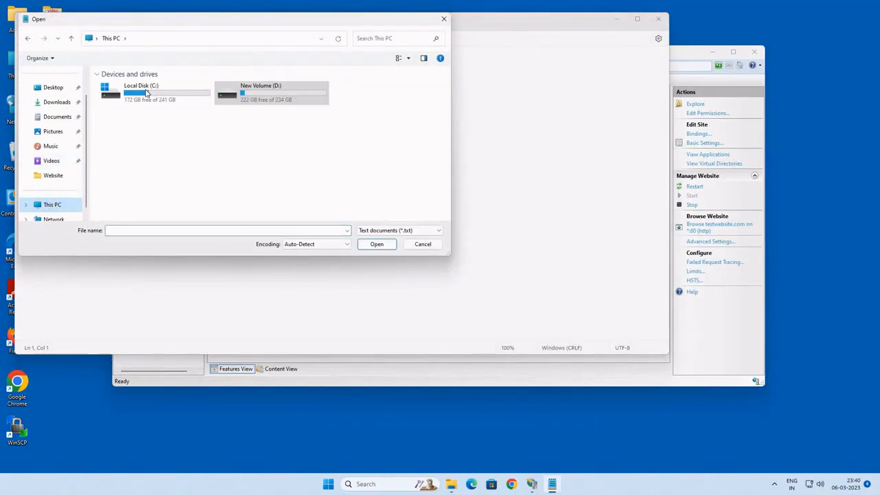
{"action": "double_click", "coordinate": [137, 89]}
{"action": "double_click", "coordinate": [119, 186]}
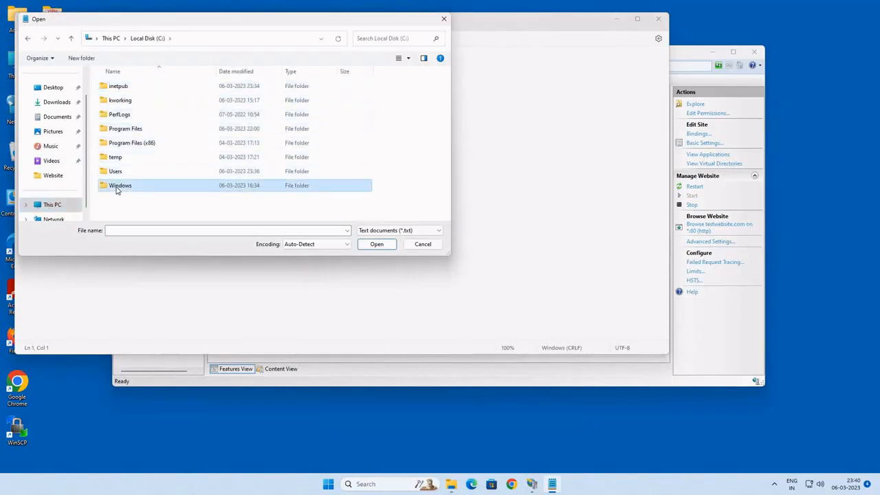
{"action": "type", "text": "sys"}
{"action": "key", "text": "Down"}
{"action": "key", "text": "Return"}
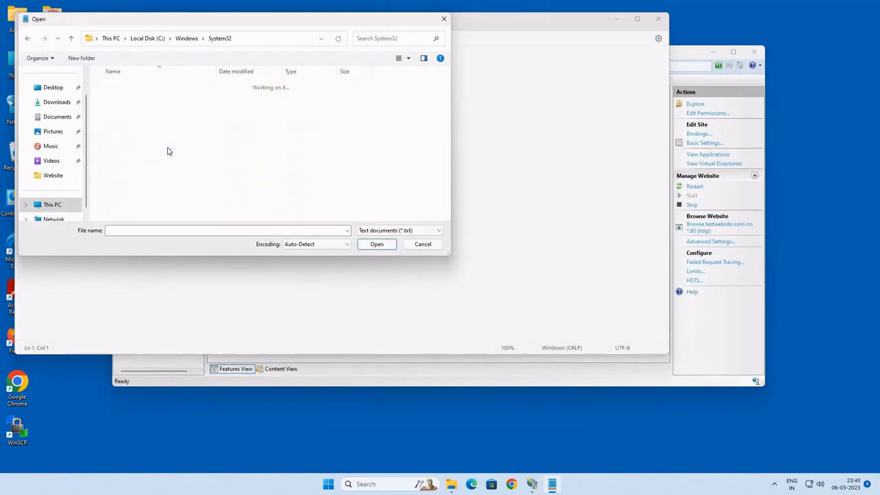
{"action": "type", "text": "dr"}
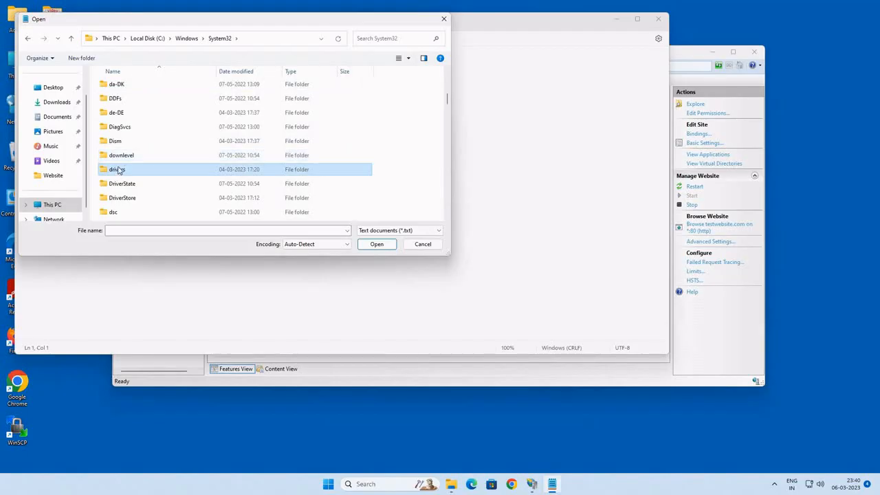
{"action": "key", "text": "Return"}
{"action": "left_click", "coordinate": [110, 116]}
{"action": "double_click", "coordinate": [110, 119]}
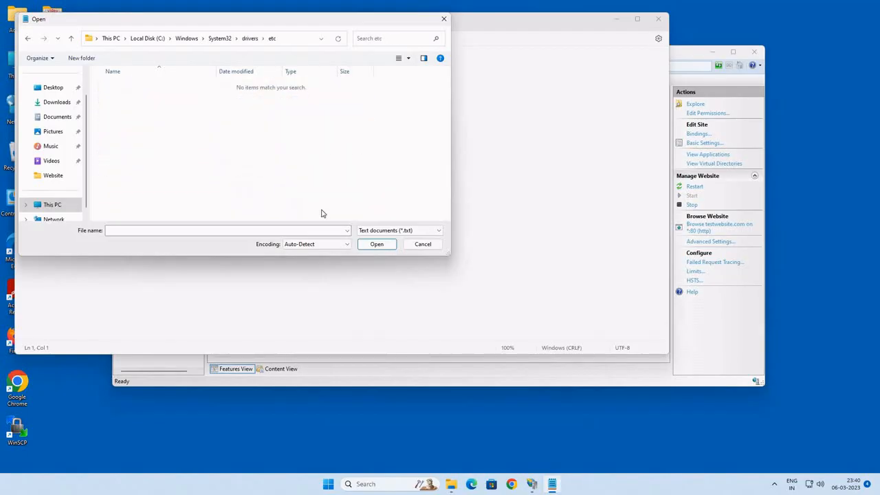
- Show all file types in the etc folder and open the hosts file
{"action": "left_click", "coordinate": [385, 235]}
{"action": "left_click", "coordinate": [370, 246]}
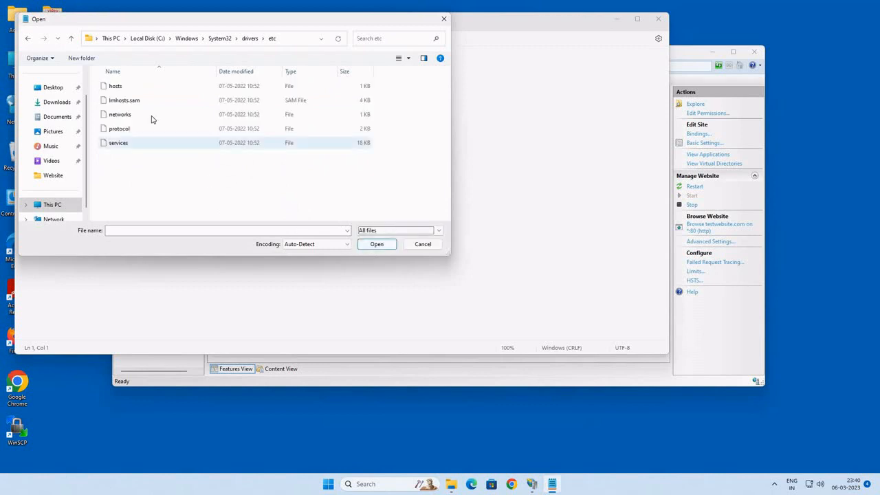
{"action": "left_click", "coordinate": [114, 88]}
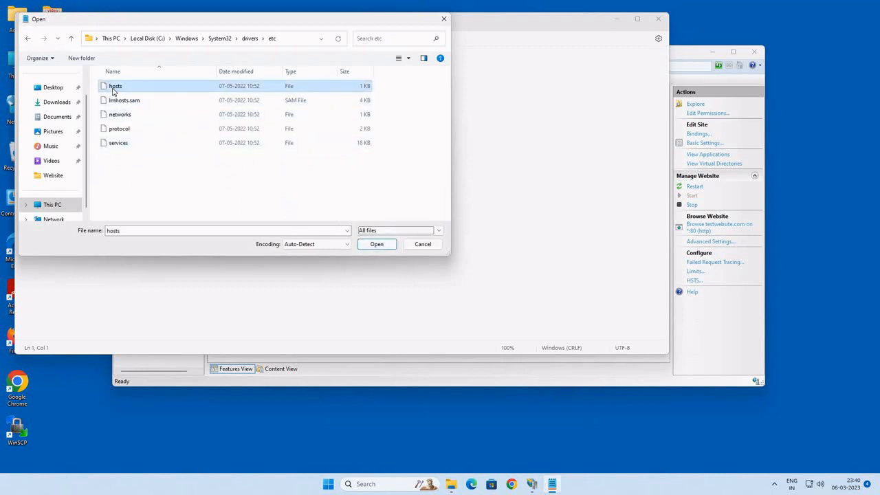
{"action": "left_click", "coordinate": [376, 245]}
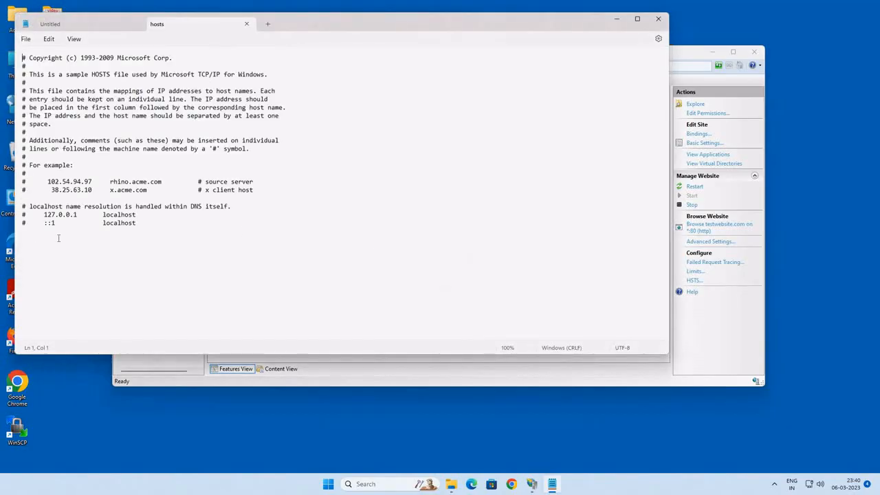
- Add the line 127.0.0.1 testwebsite.com at the end of the hosts file, save it and close Notepad
{"action": "left_click", "coordinate": [58, 238]}
{"action": "type", "text": "127.0.0.1\ttestwebsite.com"}
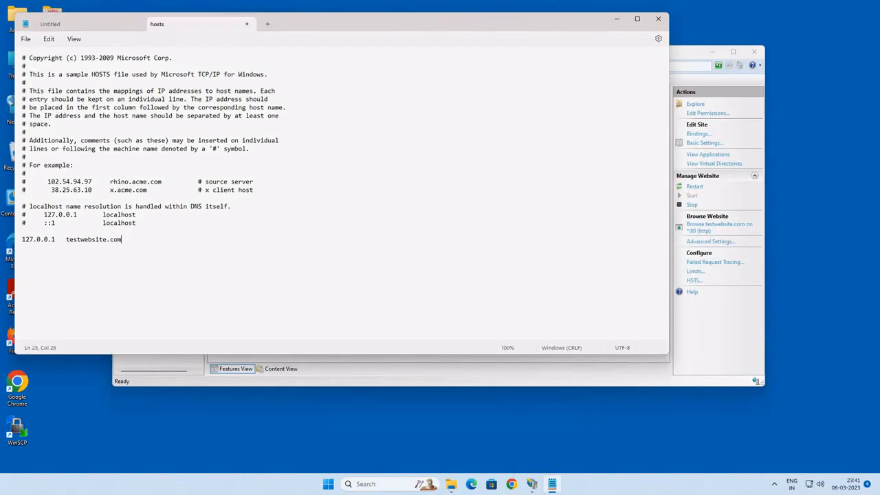
{"action": "left_click", "coordinate": [27, 41]}
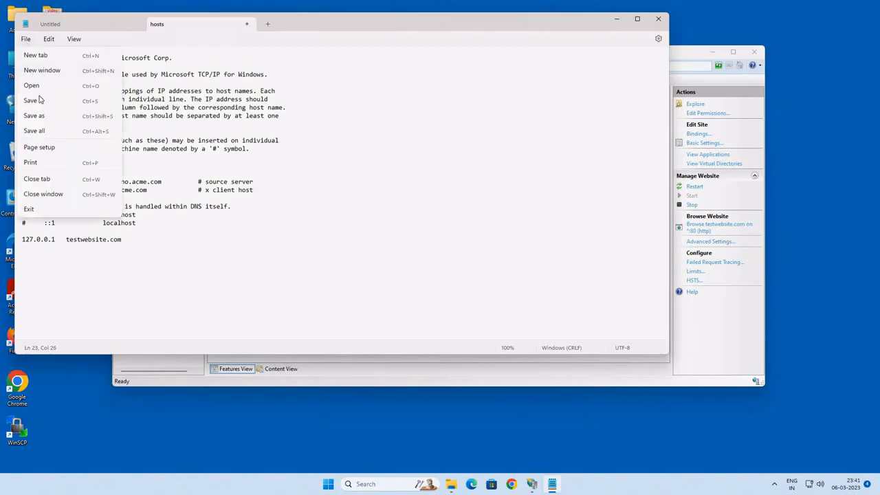
{"action": "left_click", "coordinate": [32, 101]}
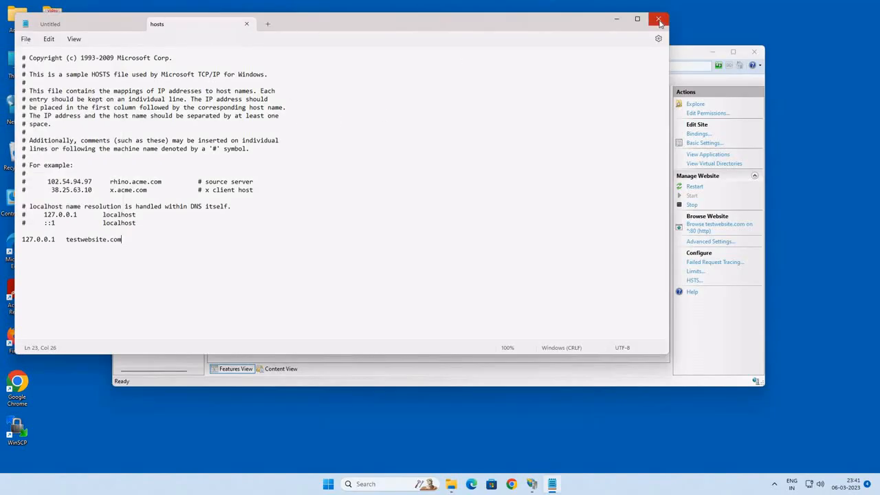
{"action": "left_click", "coordinate": [659, 20]}
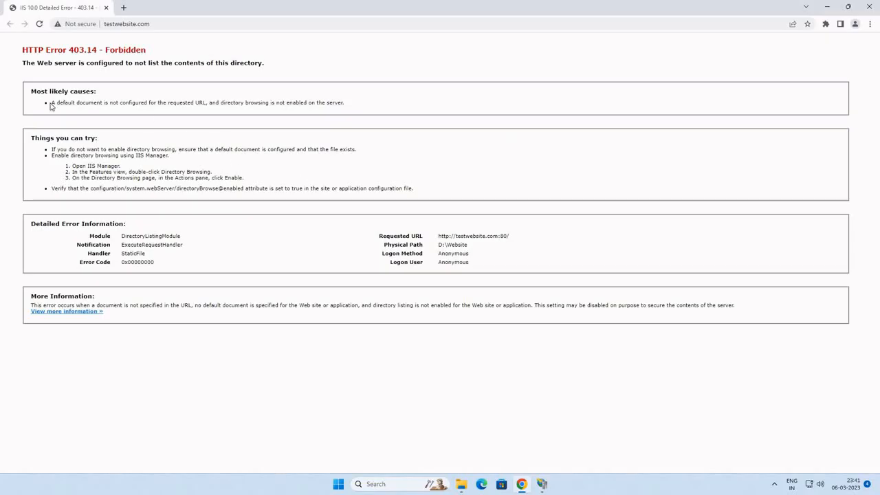
- Browse testwebsite.com again, examine the most likely cause given on the page, and close the browser
{"action": "left_click_drag", "start_coordinate": [53, 104], "coordinate": [366, 100]}
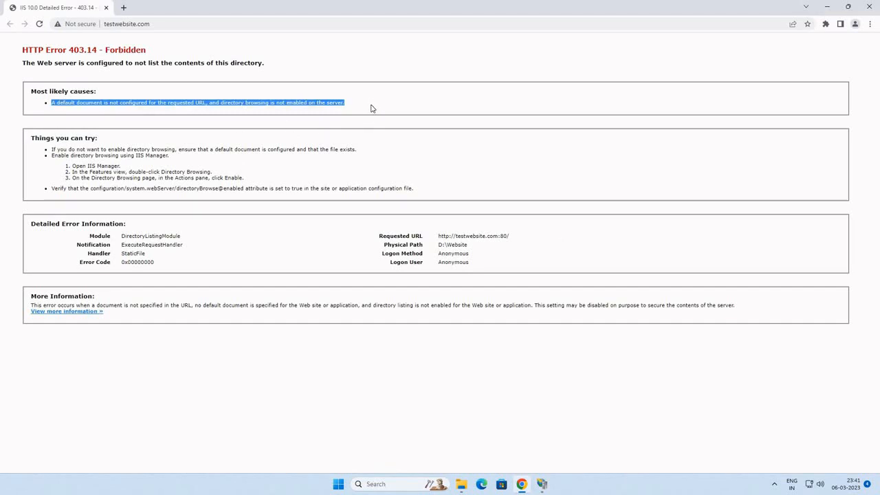
{"action": "left_click", "coordinate": [372, 108]}
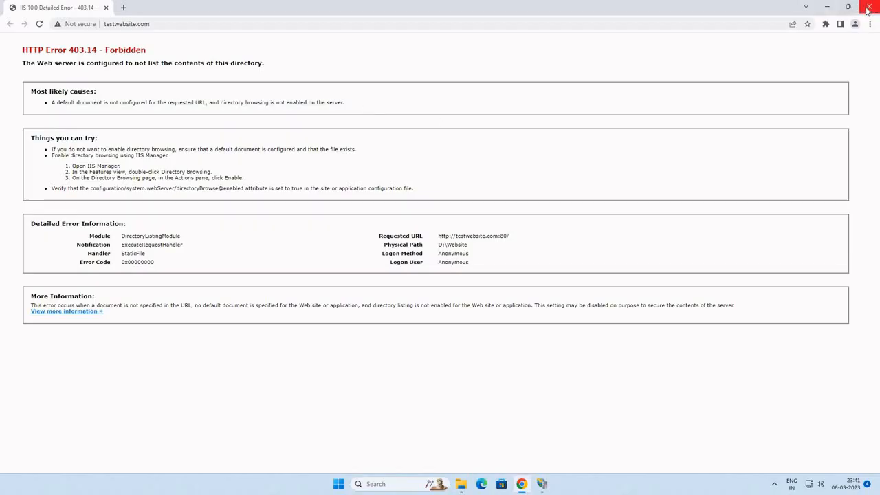
{"action": "left_click", "coordinate": [868, 9]}
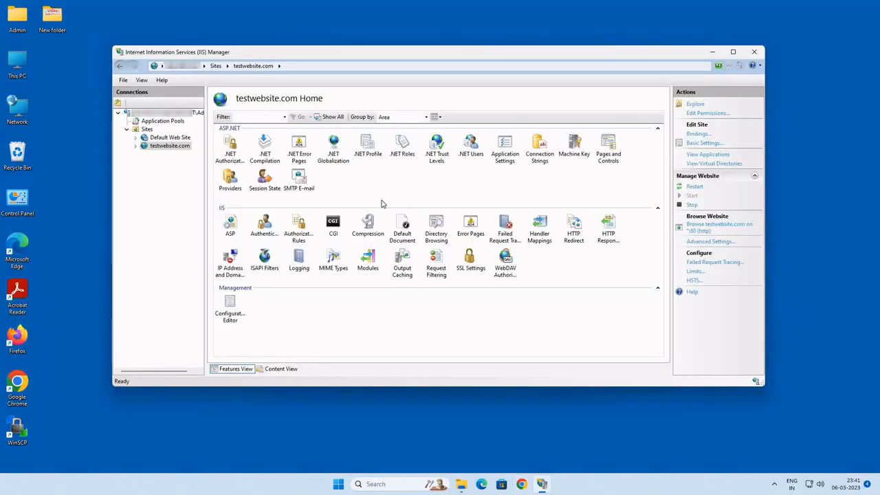
- Add homepage.html as a default document for the testwebsite.com site
{"action": "left_click", "coordinate": [402, 234]}
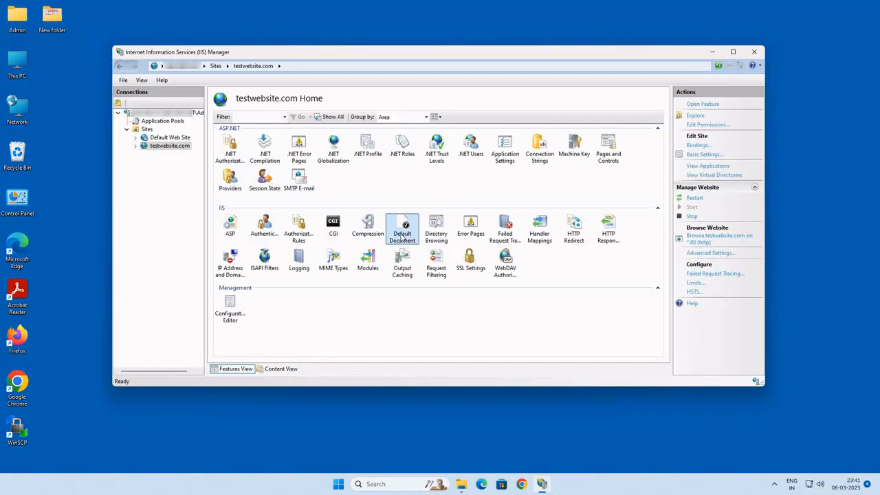
{"action": "double_click", "coordinate": [402, 234]}
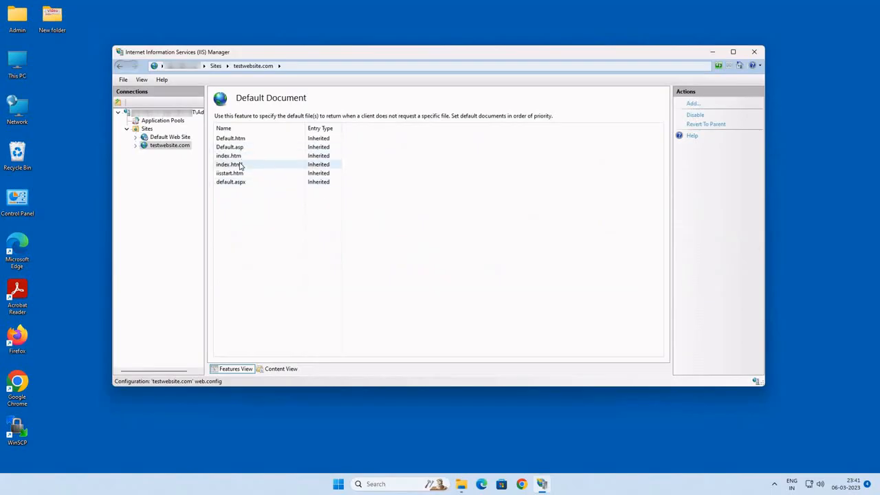
{"action": "left_click", "coordinate": [693, 104]}
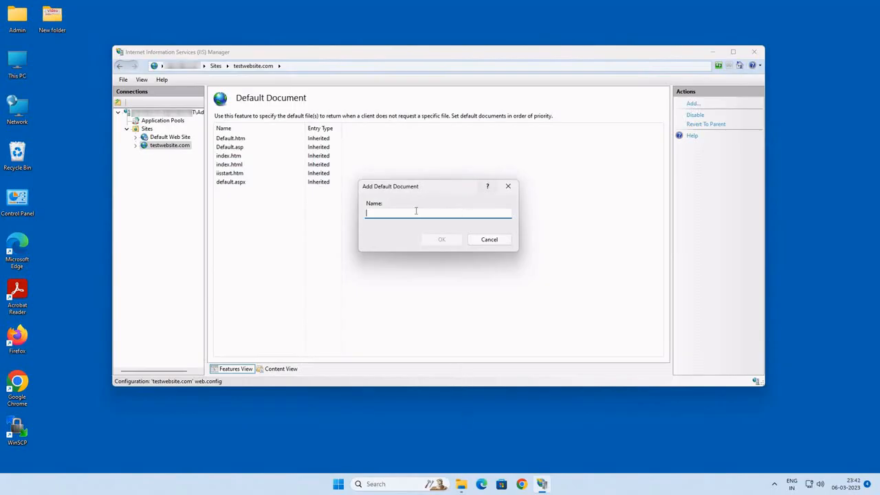
{"action": "type", "text": "homepage.html"}
{"action": "left_click", "coordinate": [441, 240]}
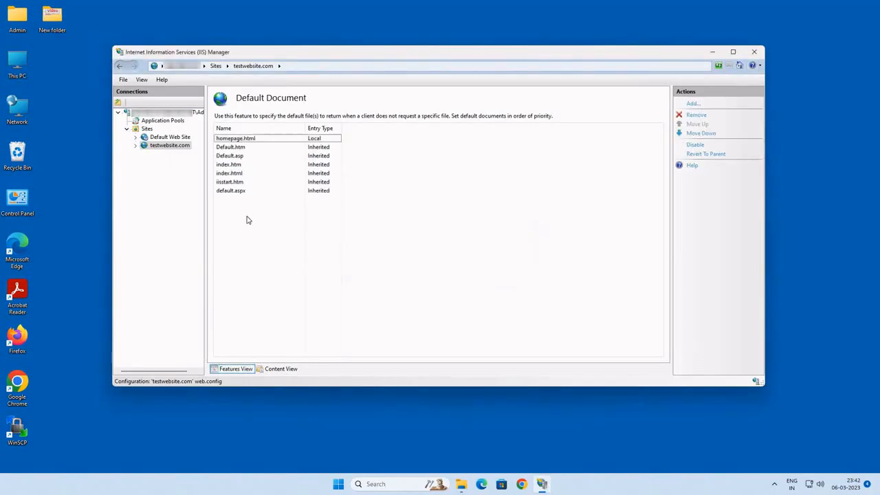
- Return to the testwebsite.com home view, browse the site on port 80, check the page heading and address, and minimize the browser
{"action": "left_click", "coordinate": [165, 146]}
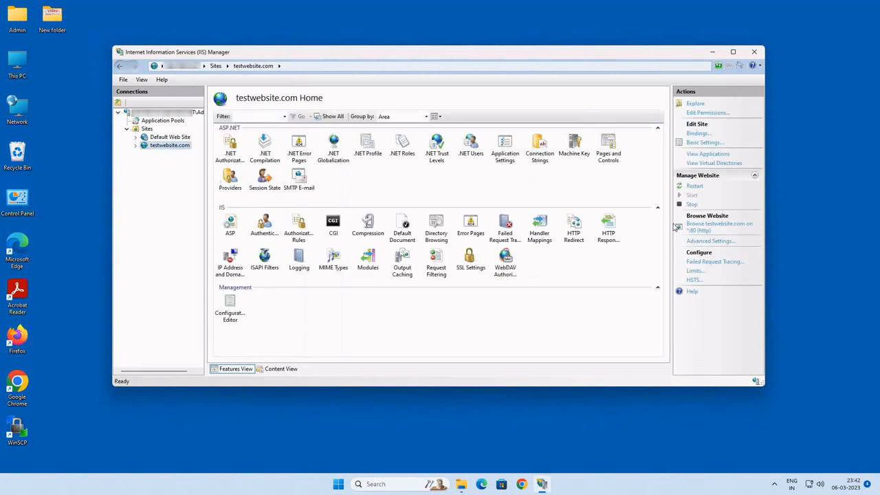
{"action": "left_click", "coordinate": [697, 230]}
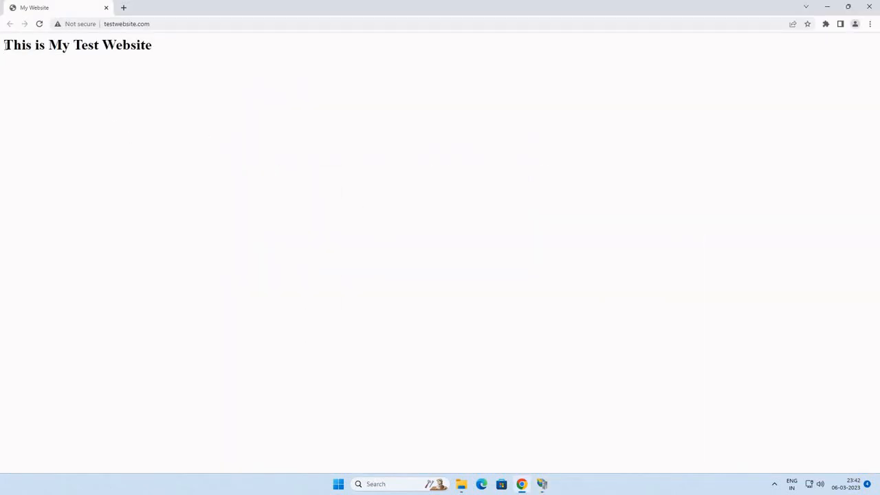
{"action": "left_click_drag", "start_coordinate": [6, 47], "coordinate": [191, 51]}
{"action": "left_click", "coordinate": [371, 190]}
{"action": "left_click", "coordinate": [500, 22]}
{"action": "left_click", "coordinate": [531, 197]}
{"action": "left_click", "coordinate": [826, 8]}
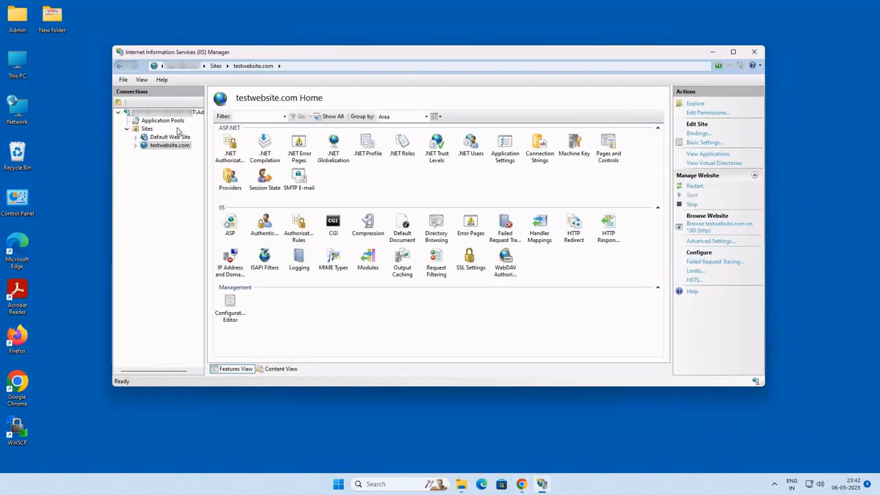
- Refresh the Sites node in the server's connection tree
{"action": "right_click", "coordinate": [149, 130]}
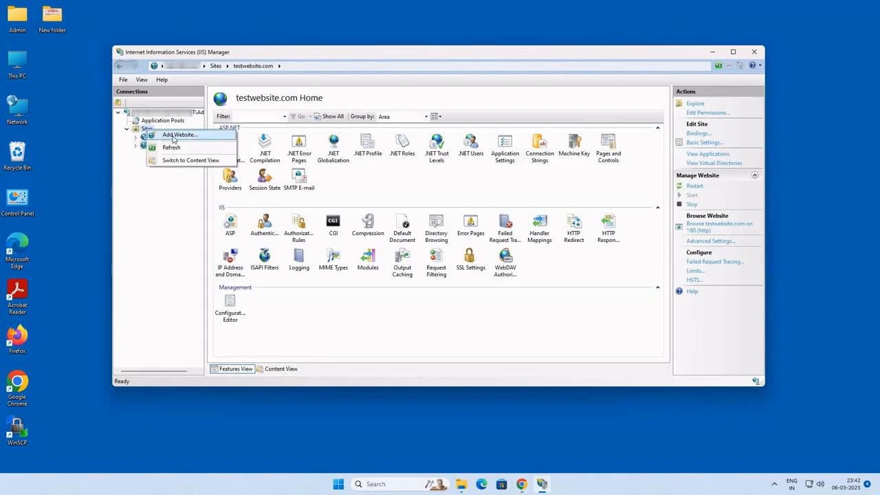
{"action": "left_click", "coordinate": [172, 147]}
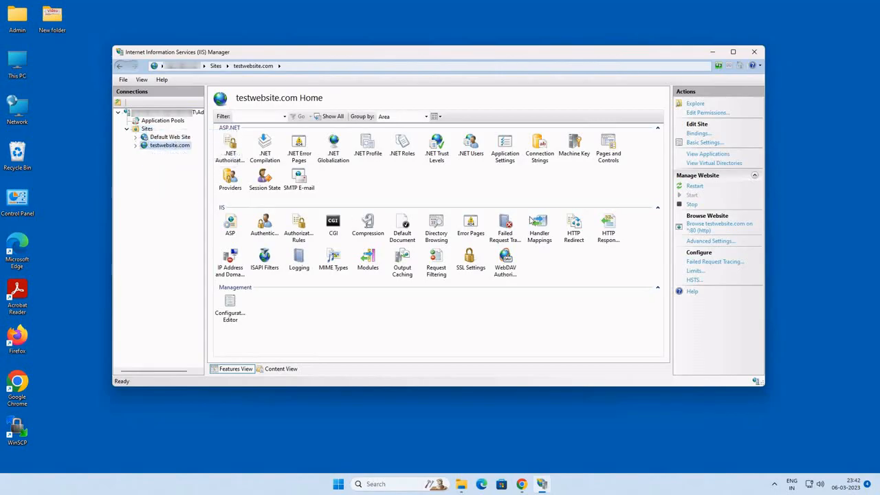